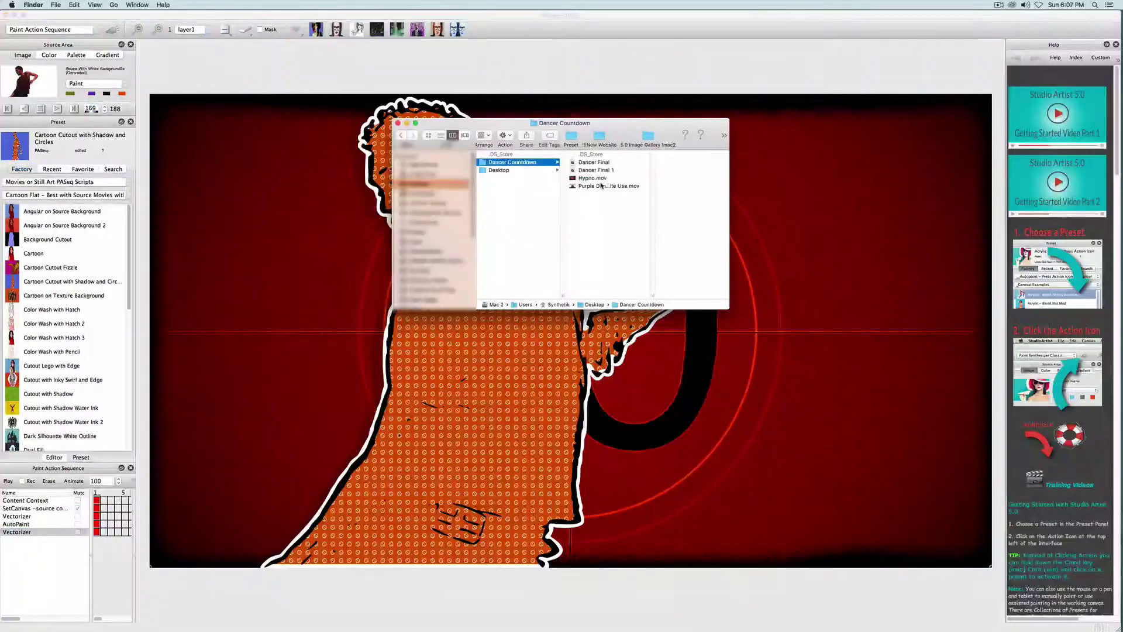
Load Purple Dancer White Use.mov as the source, play the sequence, then return to the countdown frame
left_click_drag(590, 185, 119, 137)
left_click(247, 67)
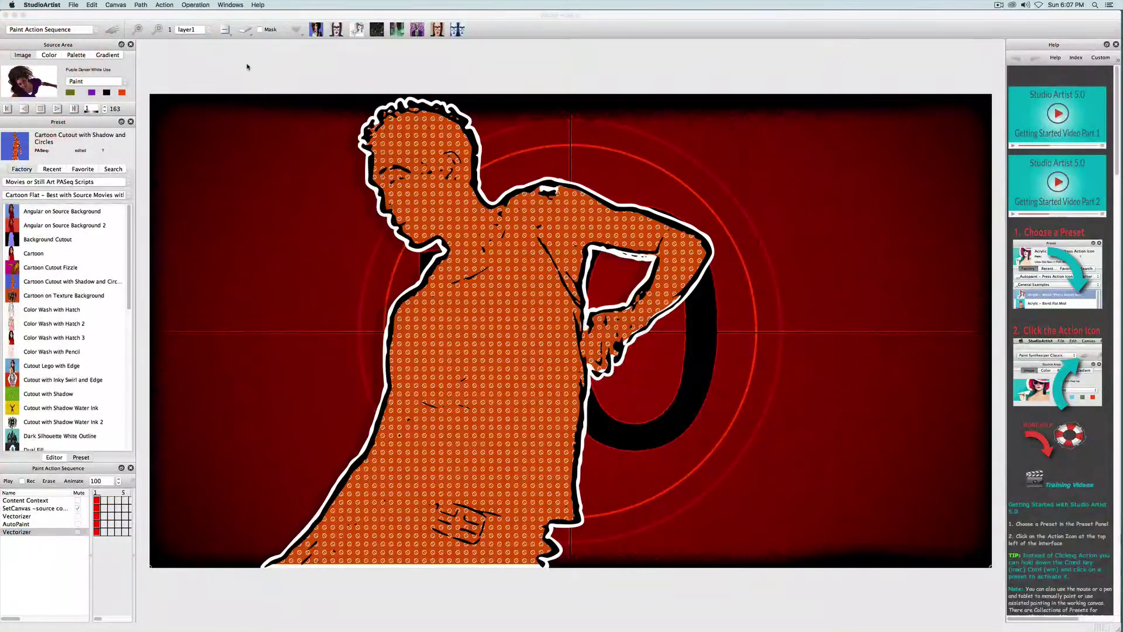
left_click(247, 66)
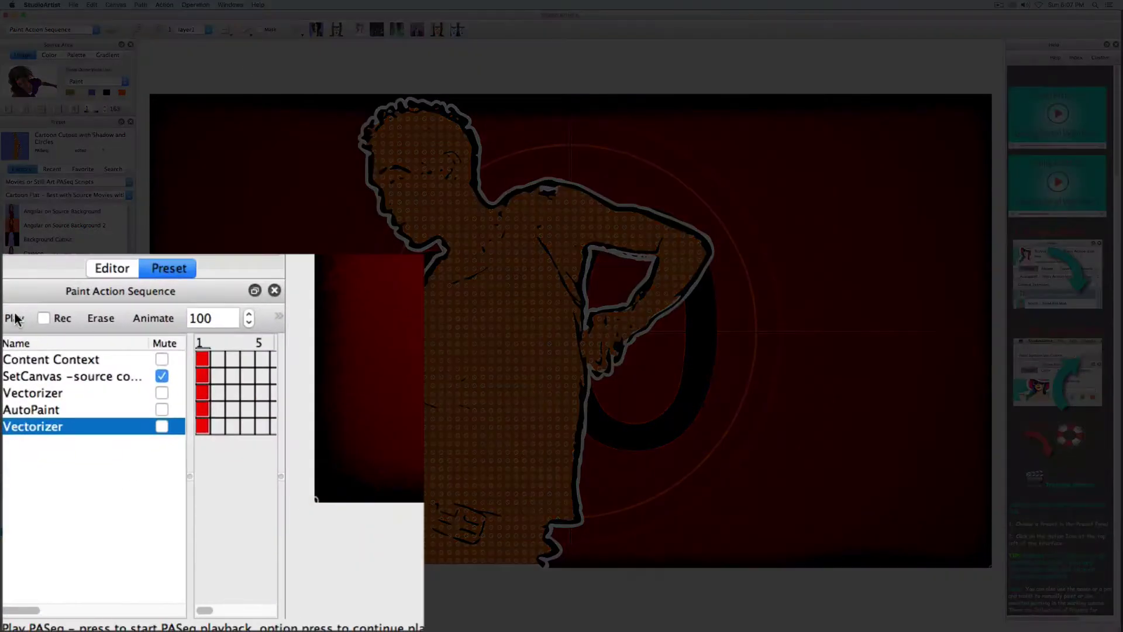
left_click(9, 480)
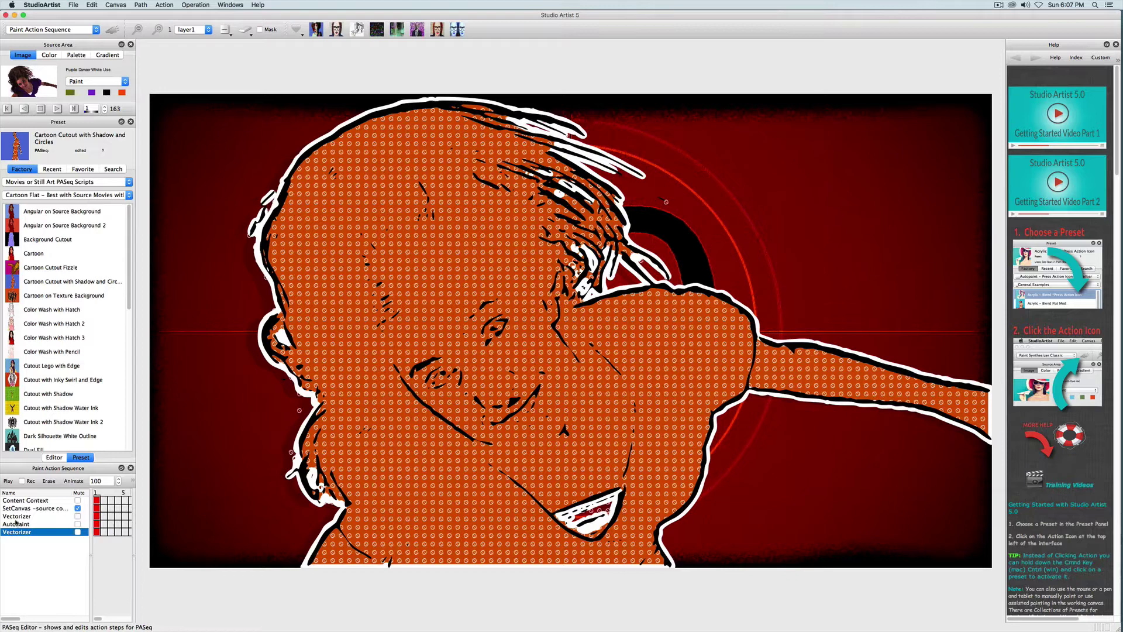
left_click(97, 499)
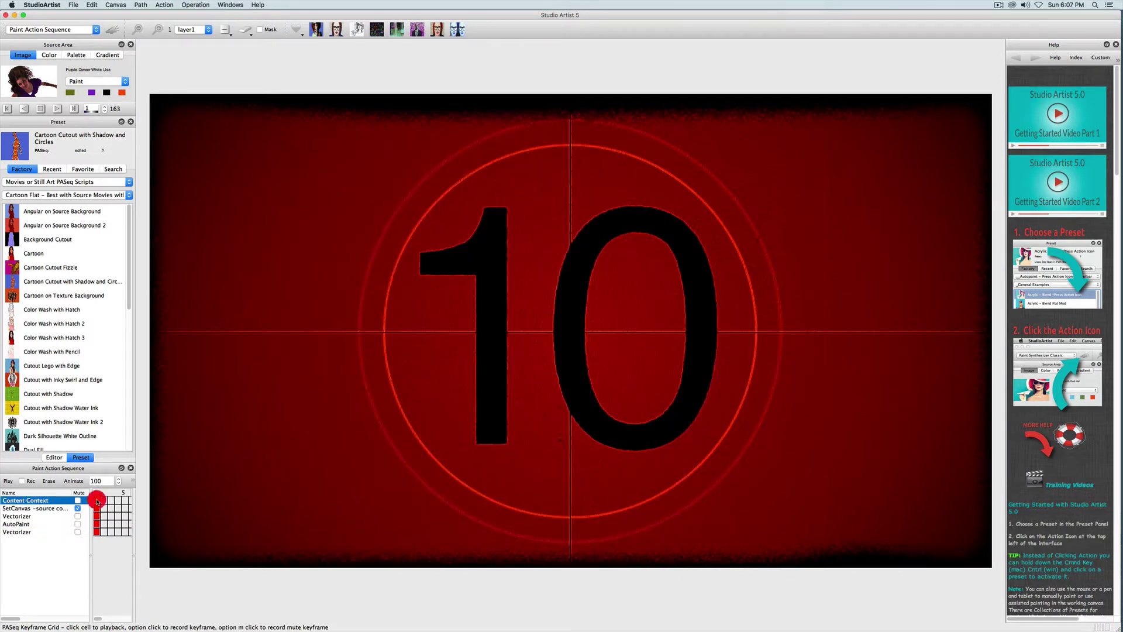
Record a new Content keyframe from Hypno.mov in the Desktop's Dancer Countdown folder
left_click(165, 5)
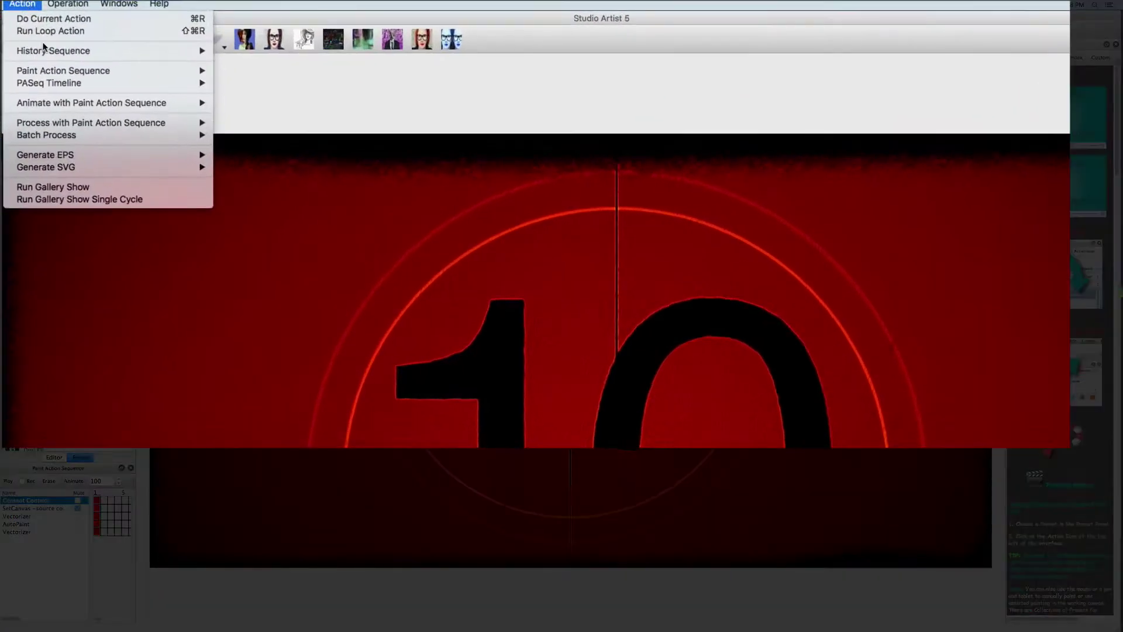
mouse_move(187, 62)
mouse_move(329, 138)
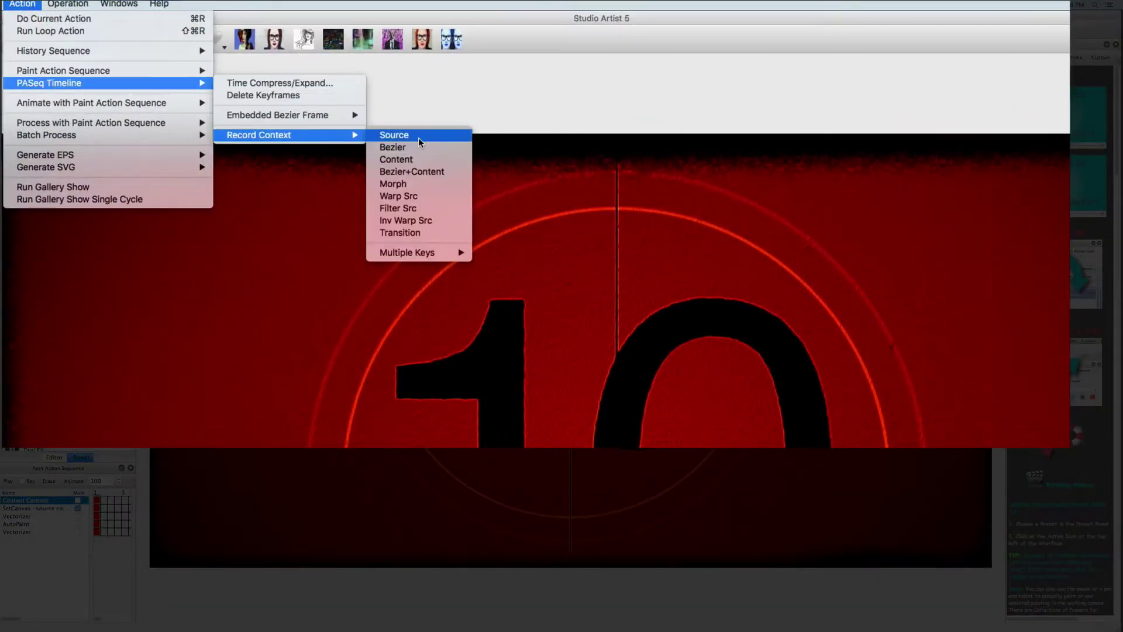
mouse_move(438, 254)
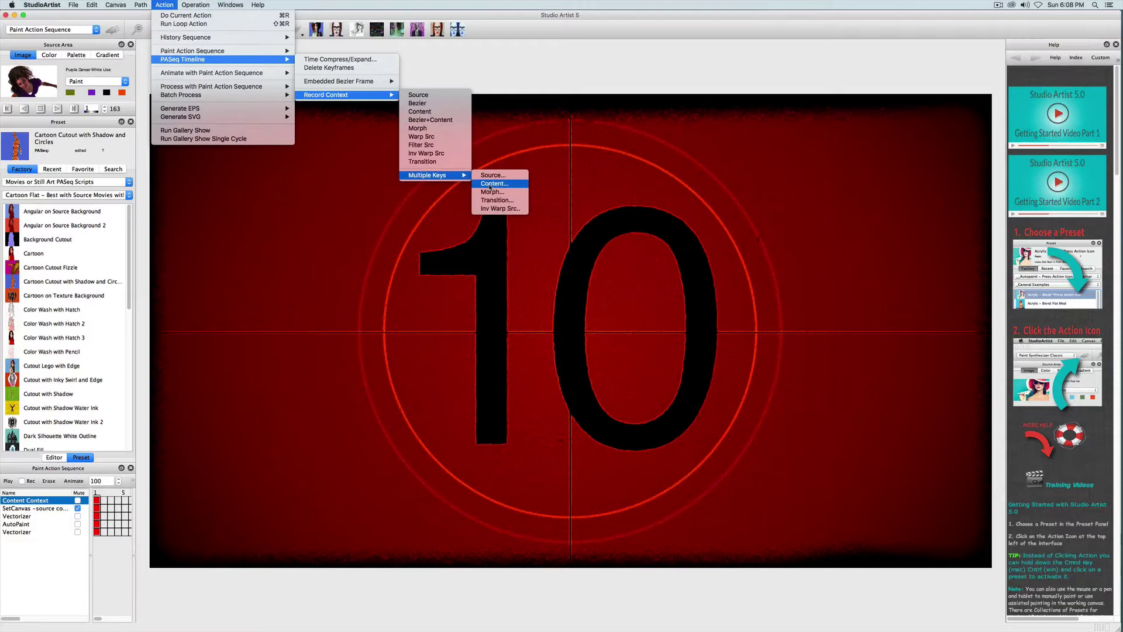
left_click(490, 185)
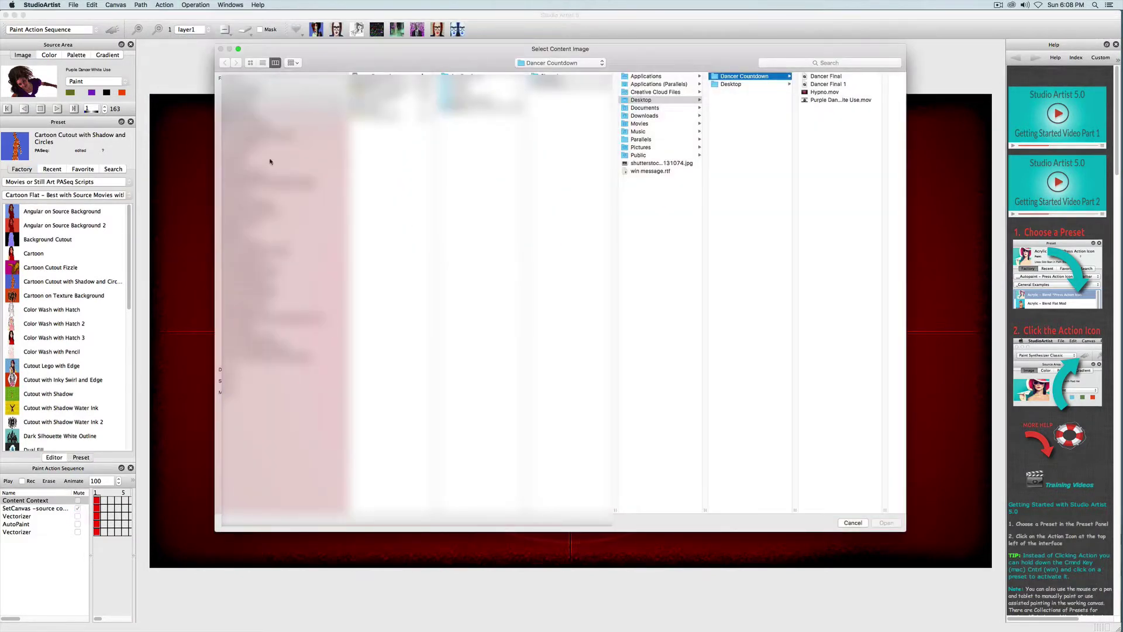
left_click(236, 105)
left_click(382, 75)
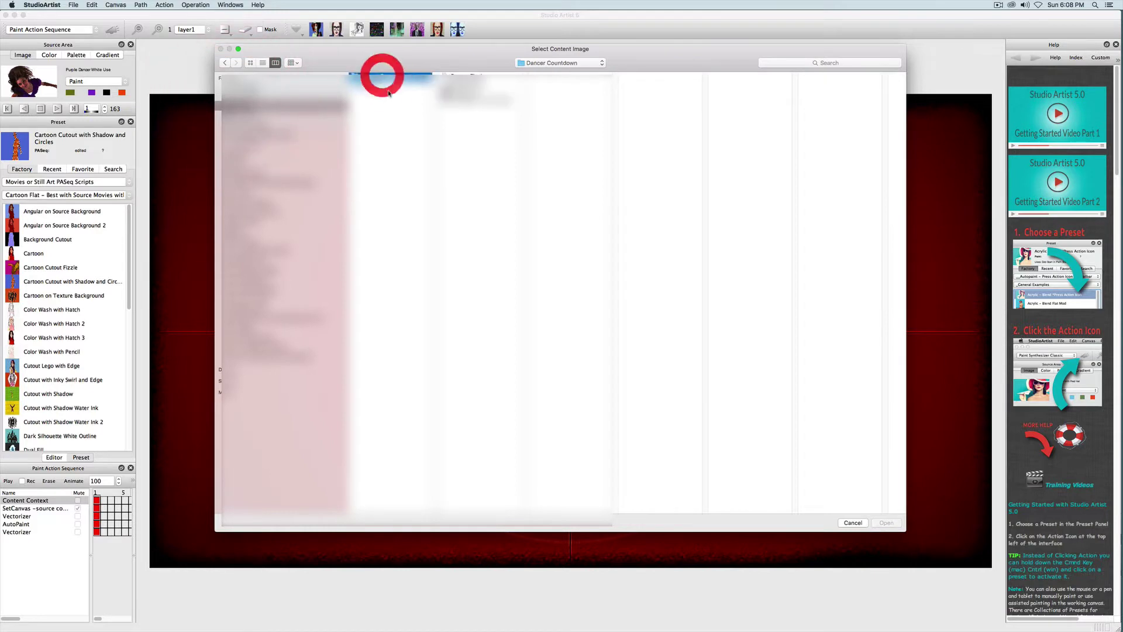
left_click(465, 92)
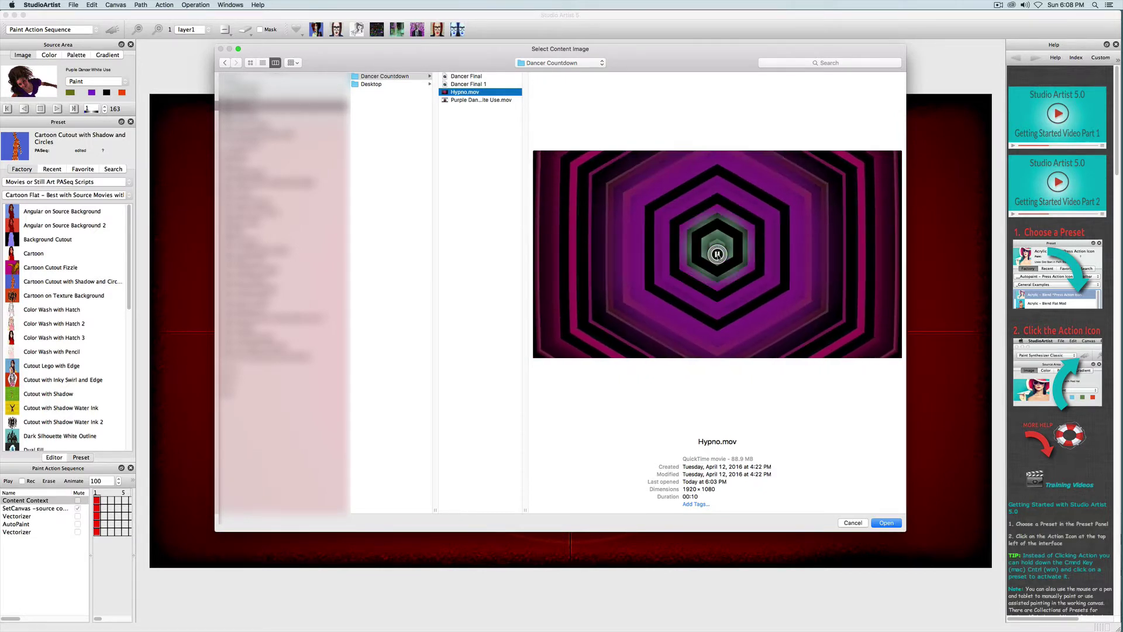
left_click(885, 522)
Delete the old countdown Content Context step, move the Hypno step to the top, and replay
left_click(96, 543)
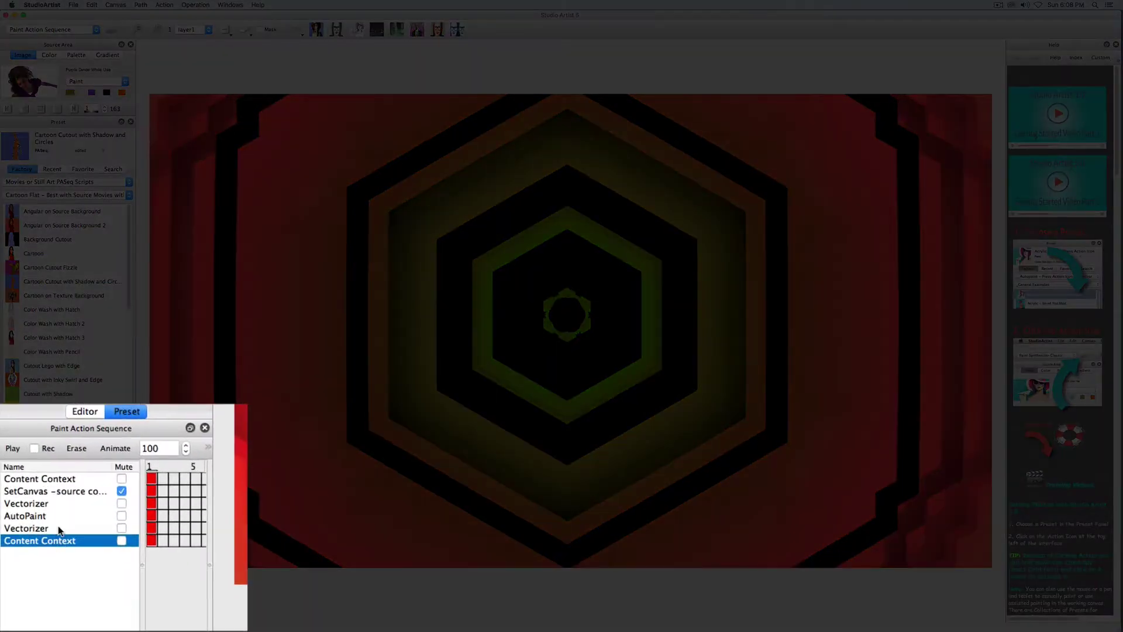
left_click(68, 480)
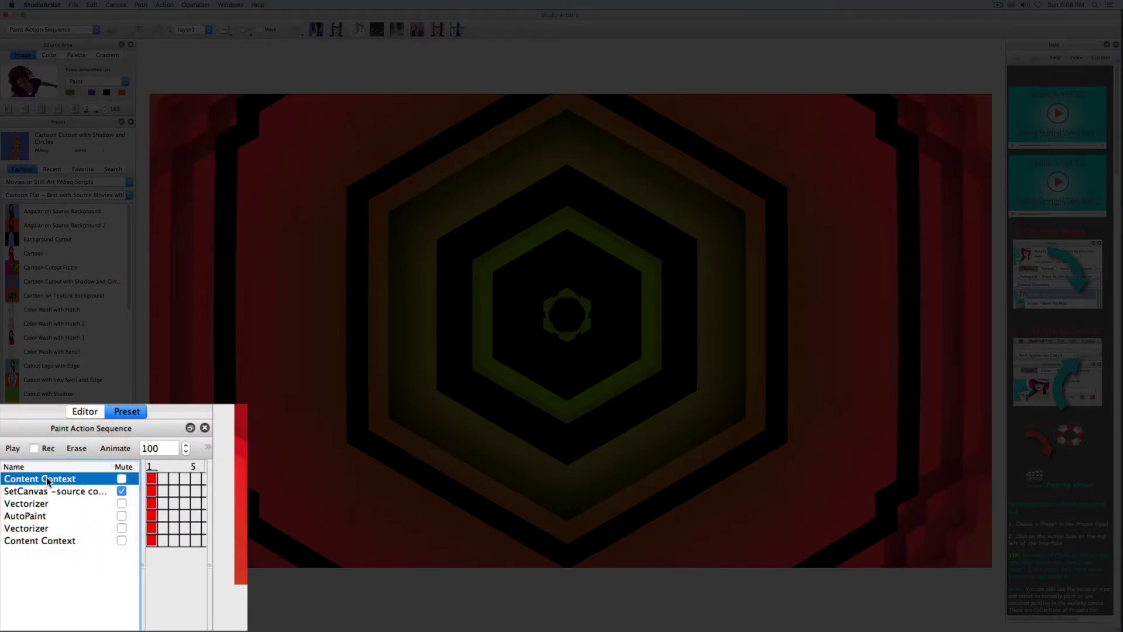
key("Delete")
left_click(51, 527)
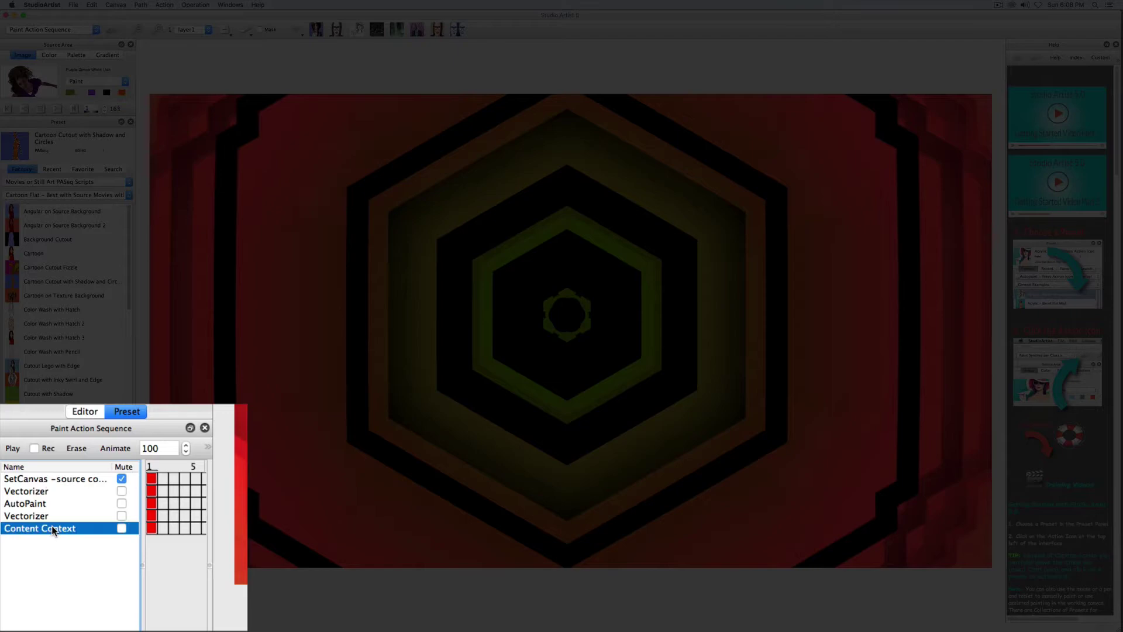
left_click_drag(51, 526, 58, 480)
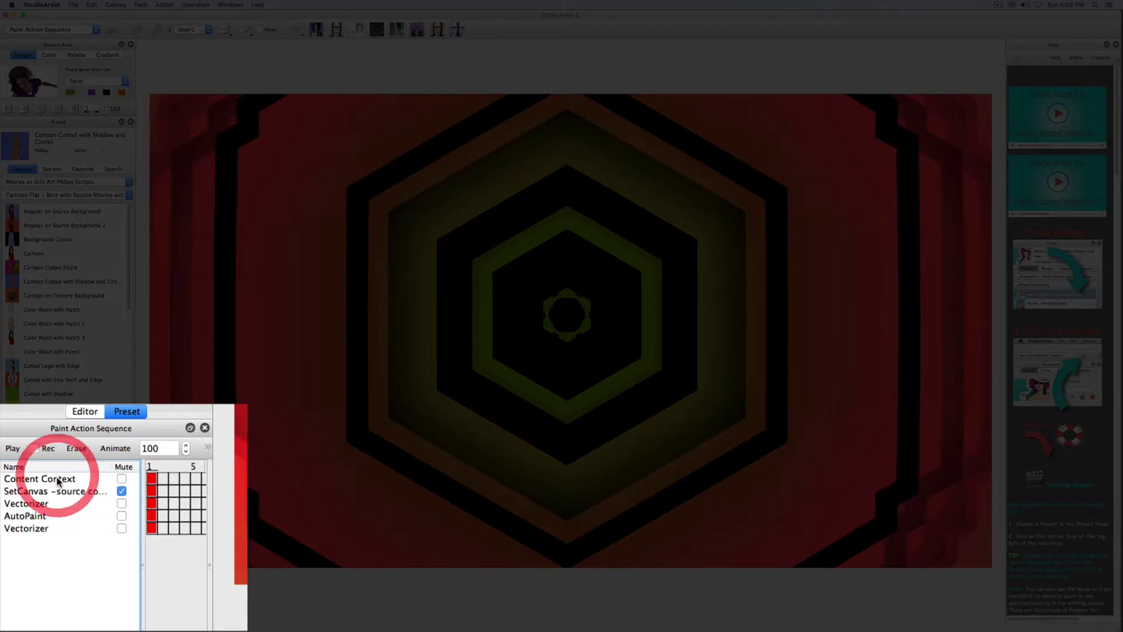
left_click(6, 482)
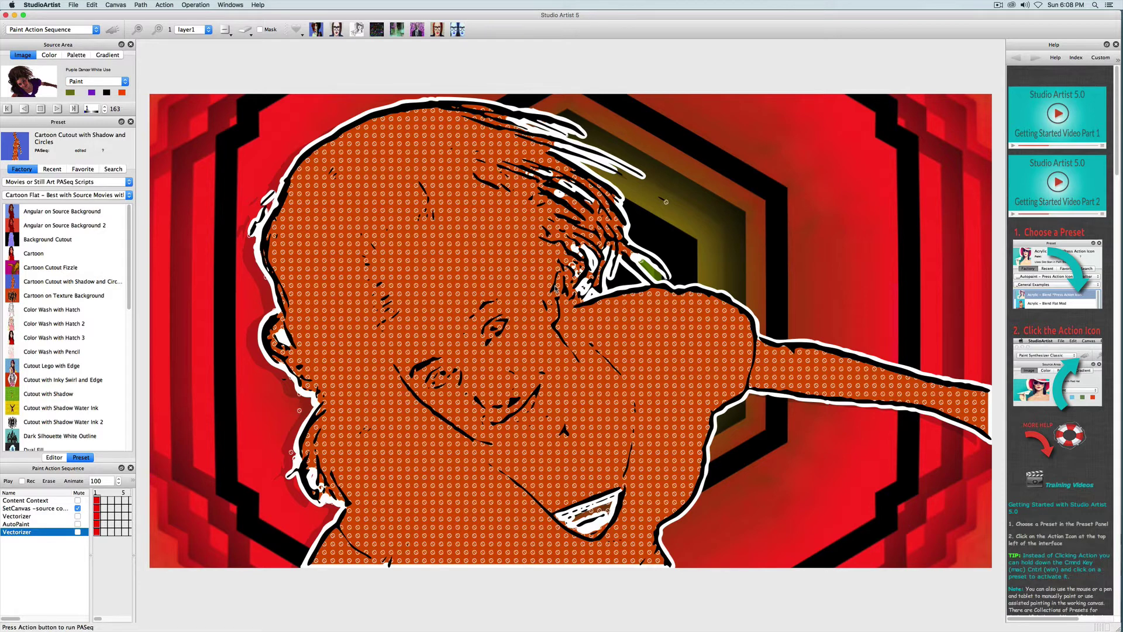
Preview the Vectorizer, AutoPaint and second Vectorizer keyframe results over the hexagons
left_click(97, 517)
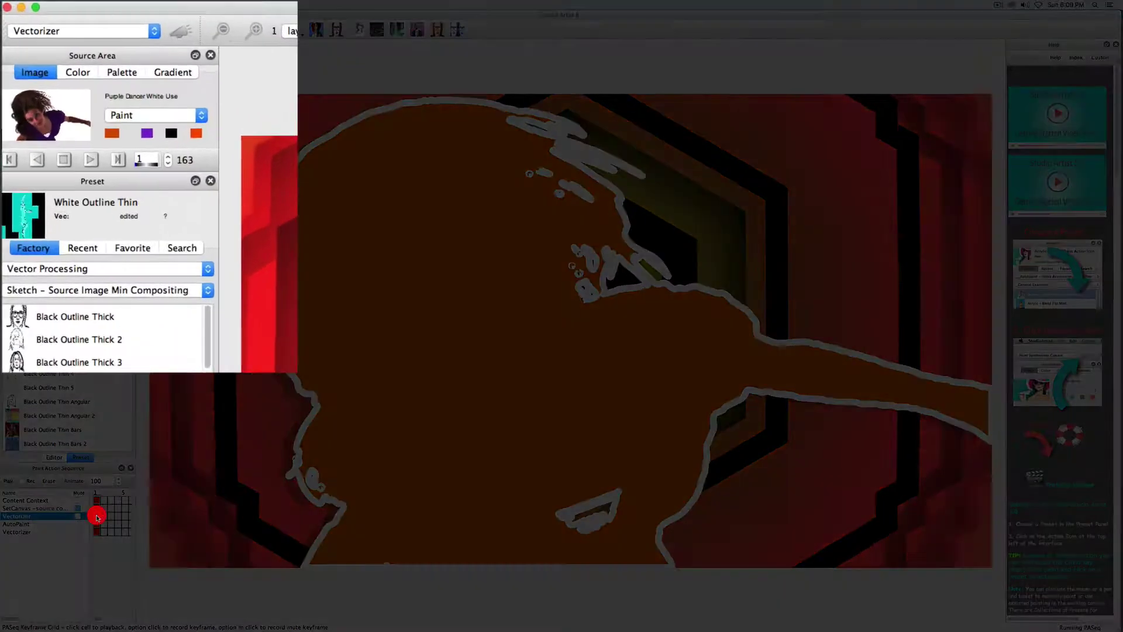
left_click(99, 521)
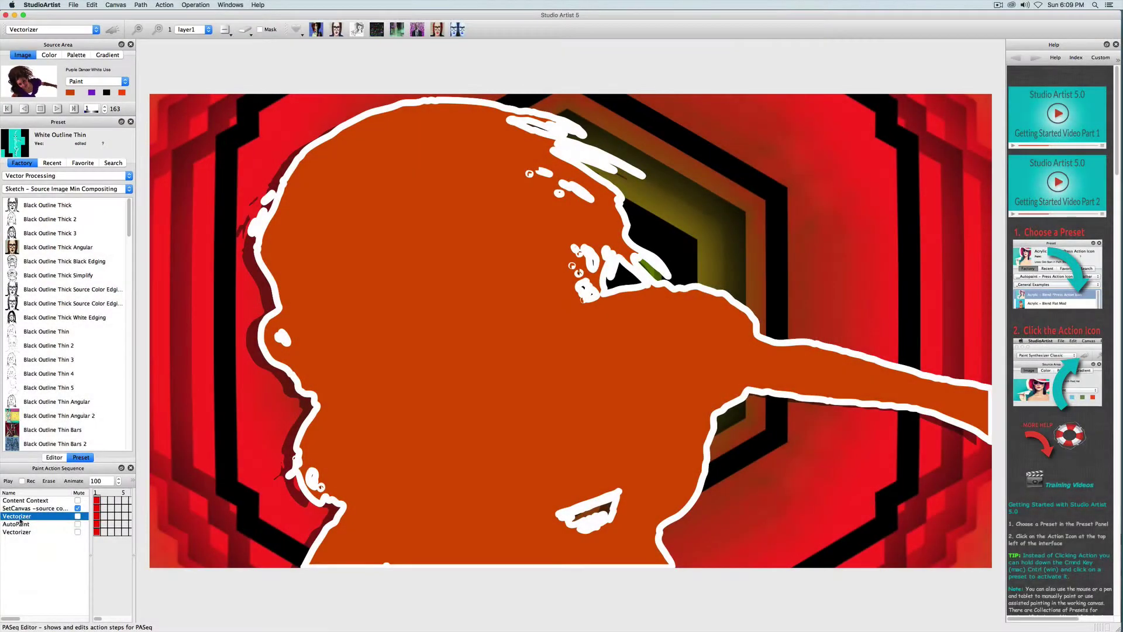
left_click(100, 525)
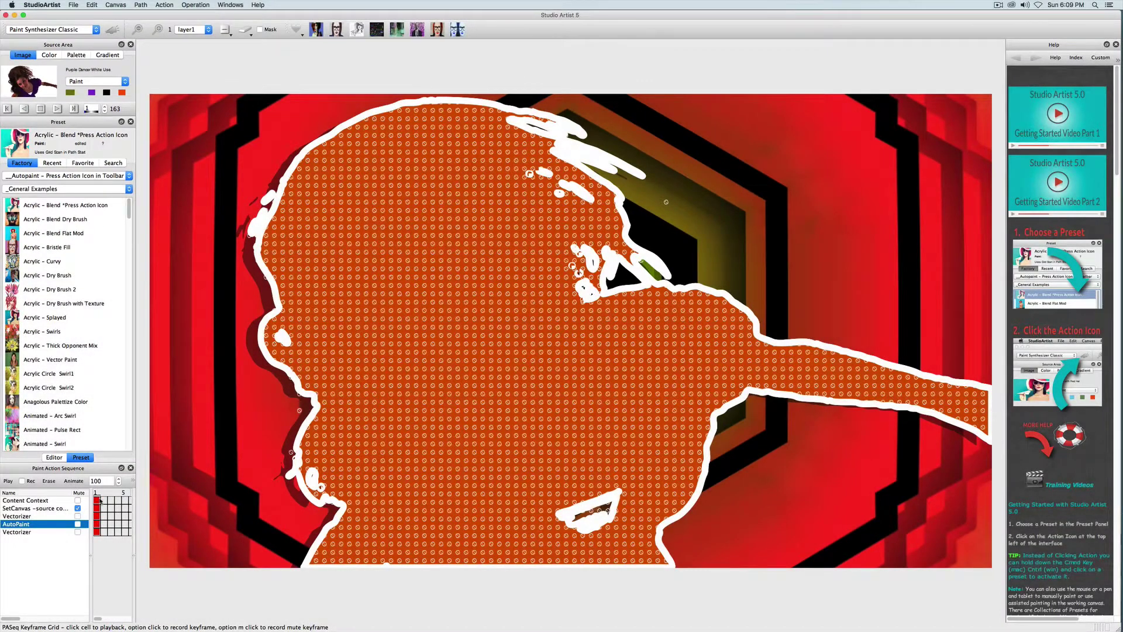
left_click(100, 501)
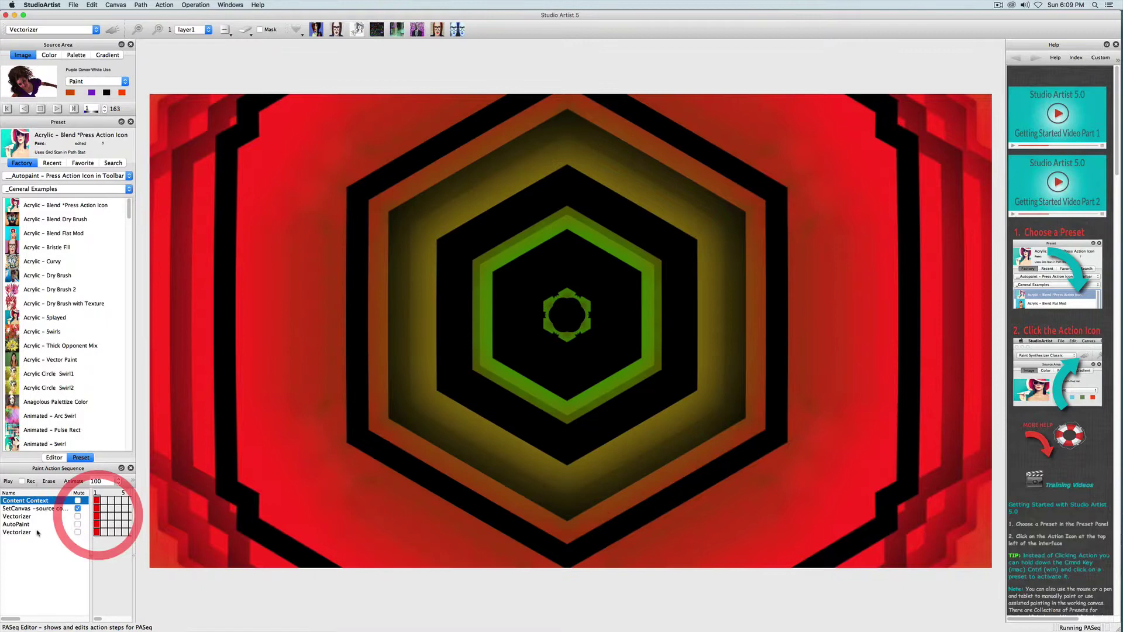
In the Vectorizer's drawing settings, keep the fixed source colour for outlines
left_click(54, 457)
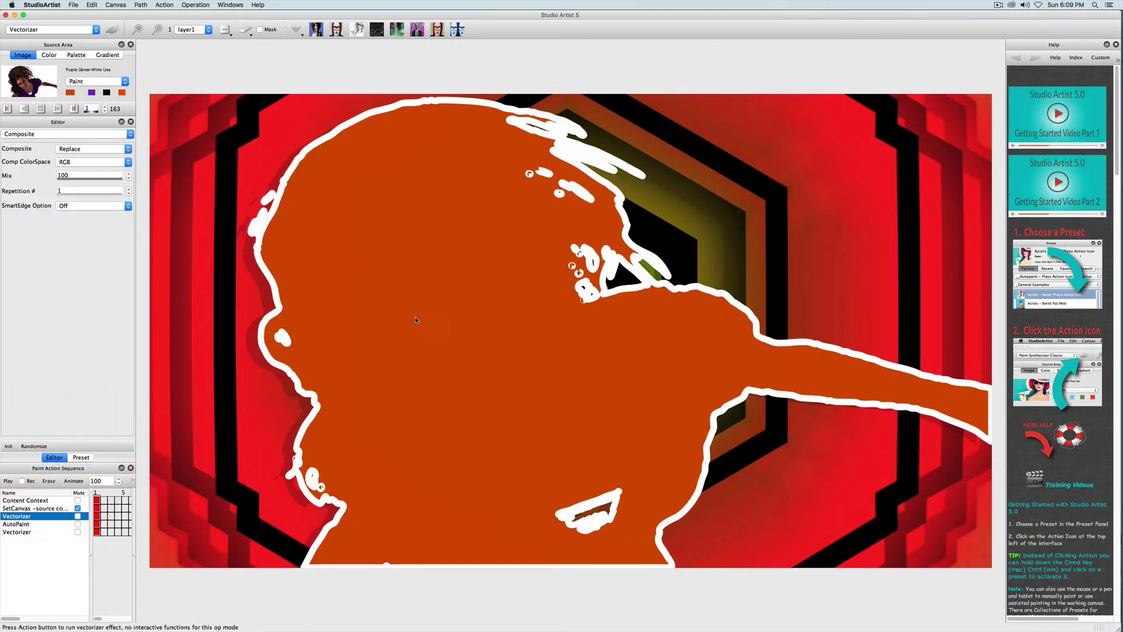
left_click(52, 135)
left_click(52, 126)
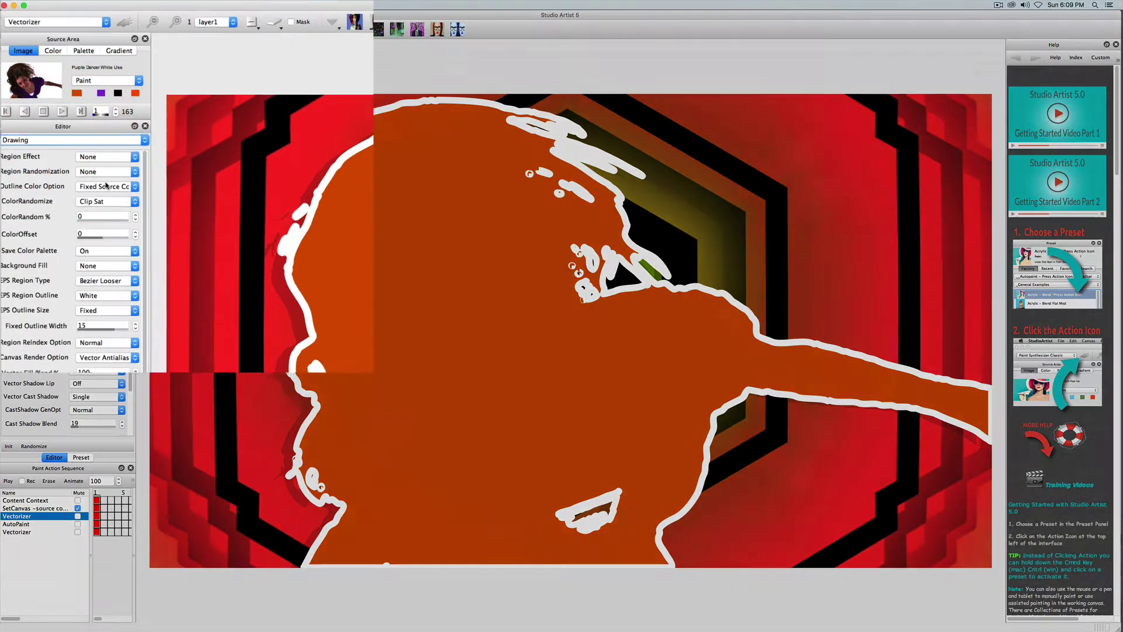
left_click(96, 177)
left_click(160, 296)
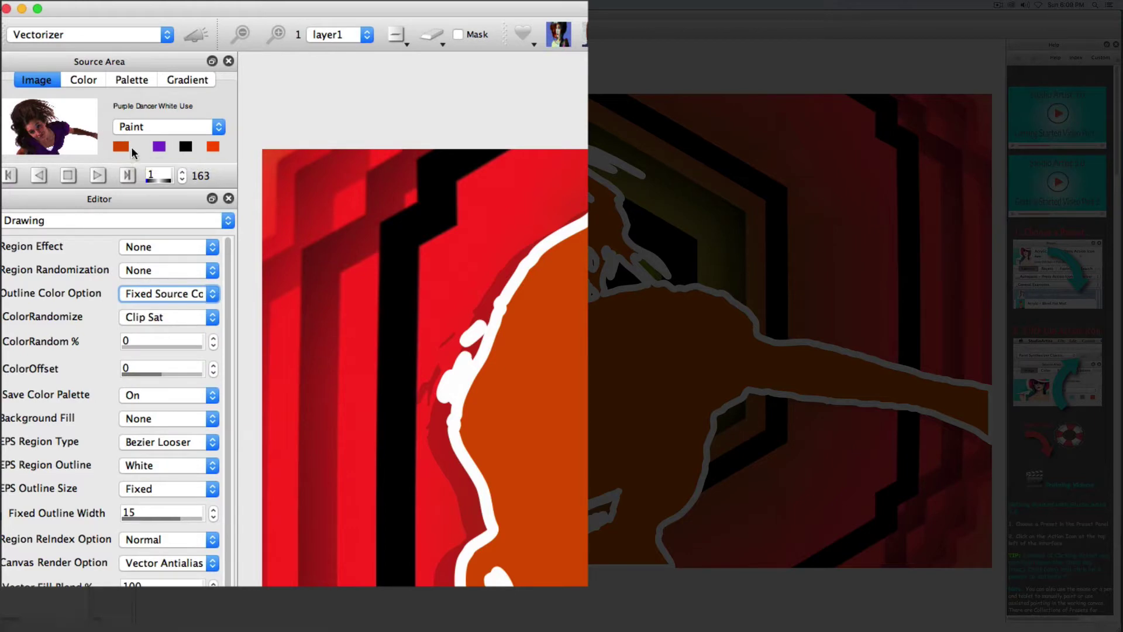
Change the first source colour swatch to dark green, save it into the Vectorizer keyframe, and rewind
left_click(116, 145)
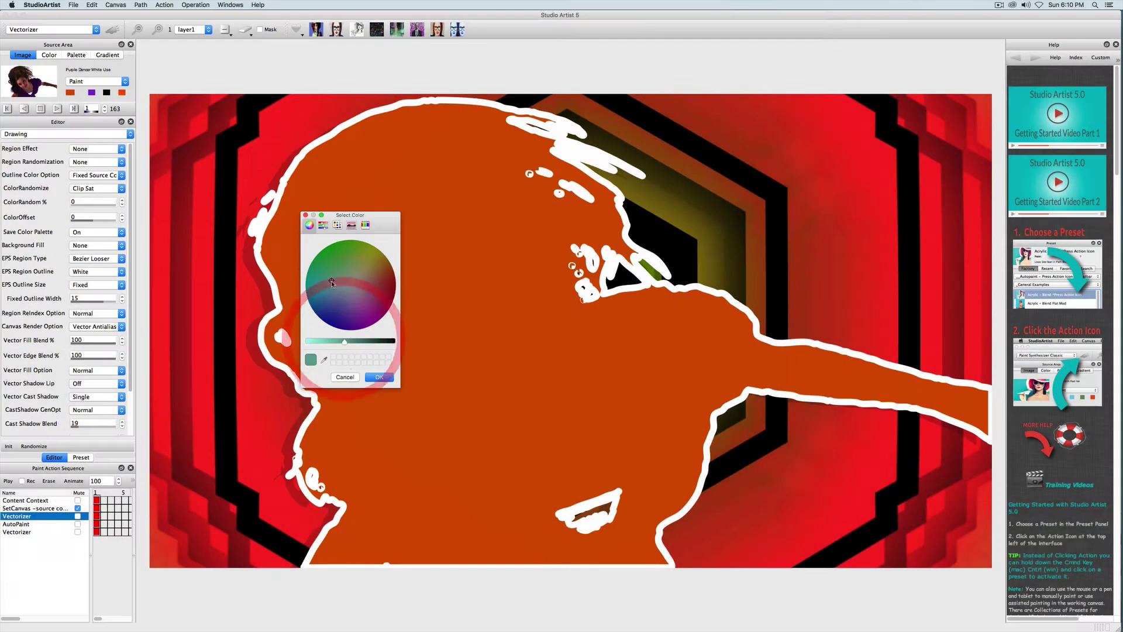
left_click(592, 490)
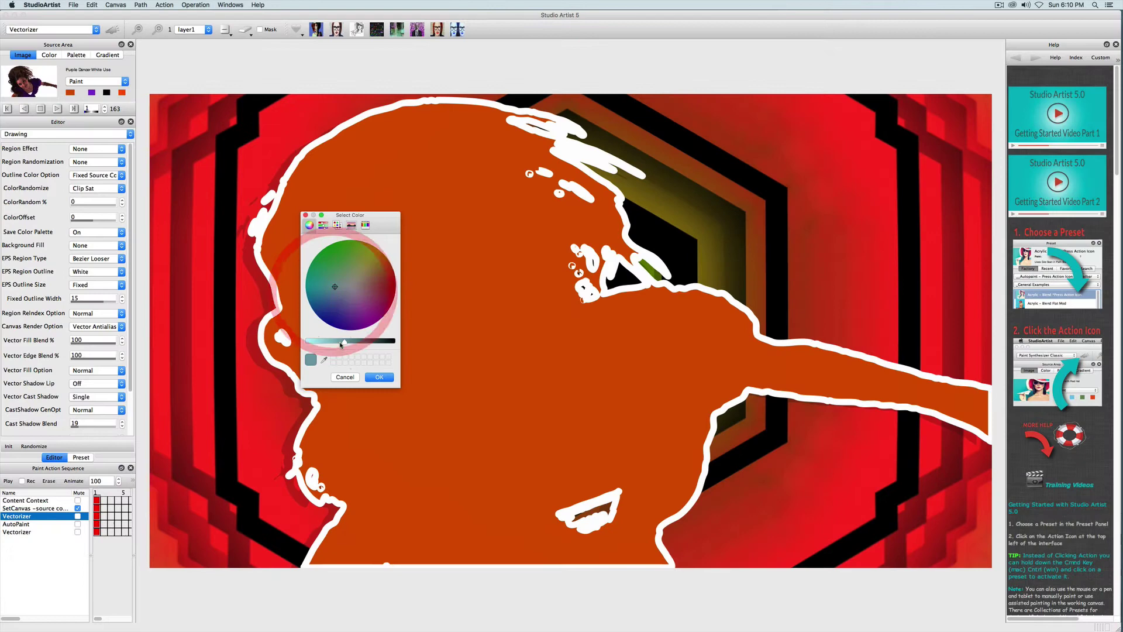
left_click_drag(344, 341, 354, 341)
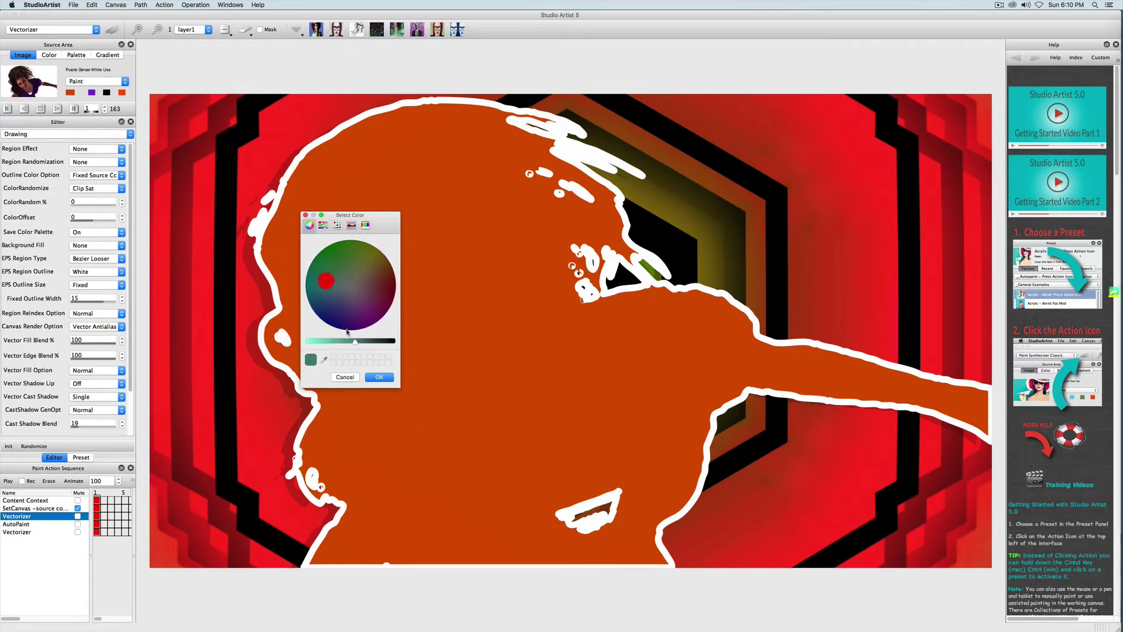
left_click(379, 377)
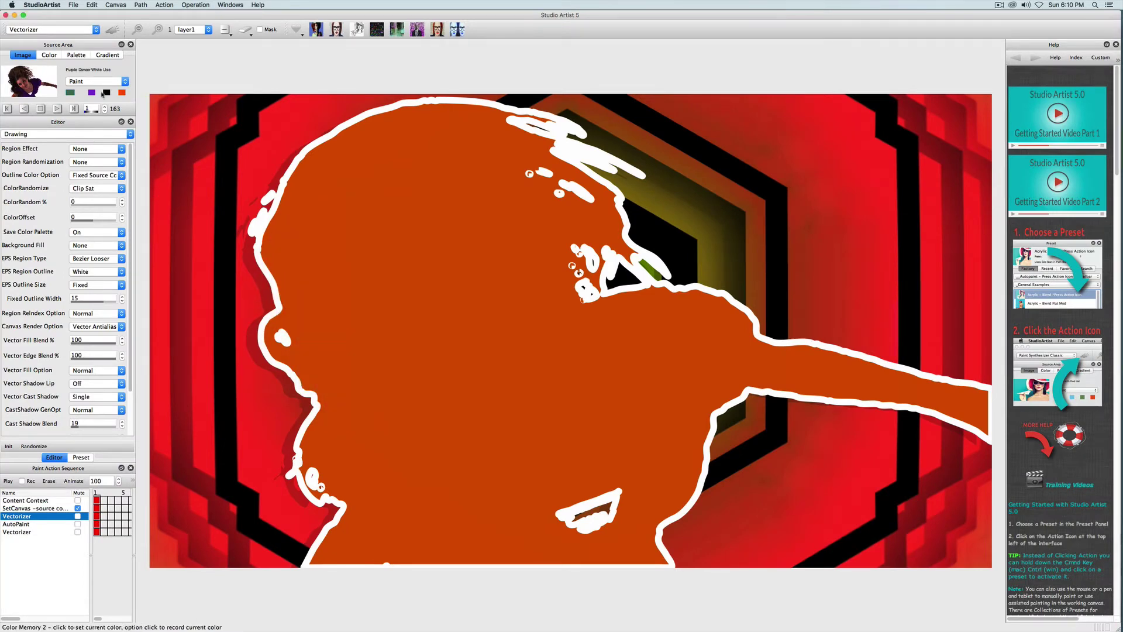
left_click(97, 519, "alt")
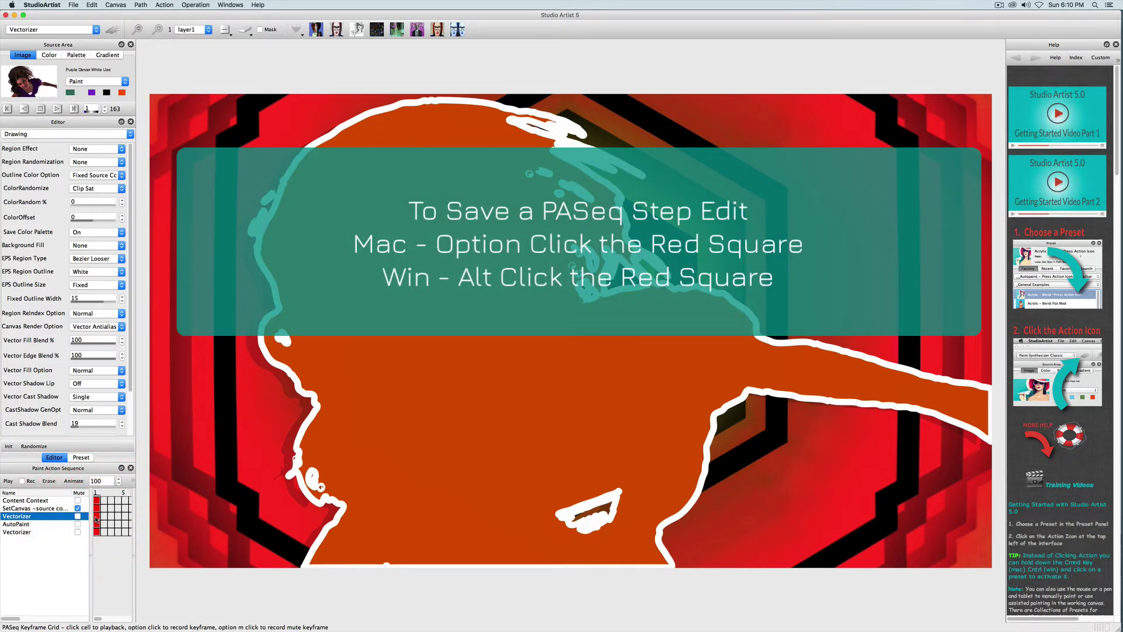
left_click(97, 518)
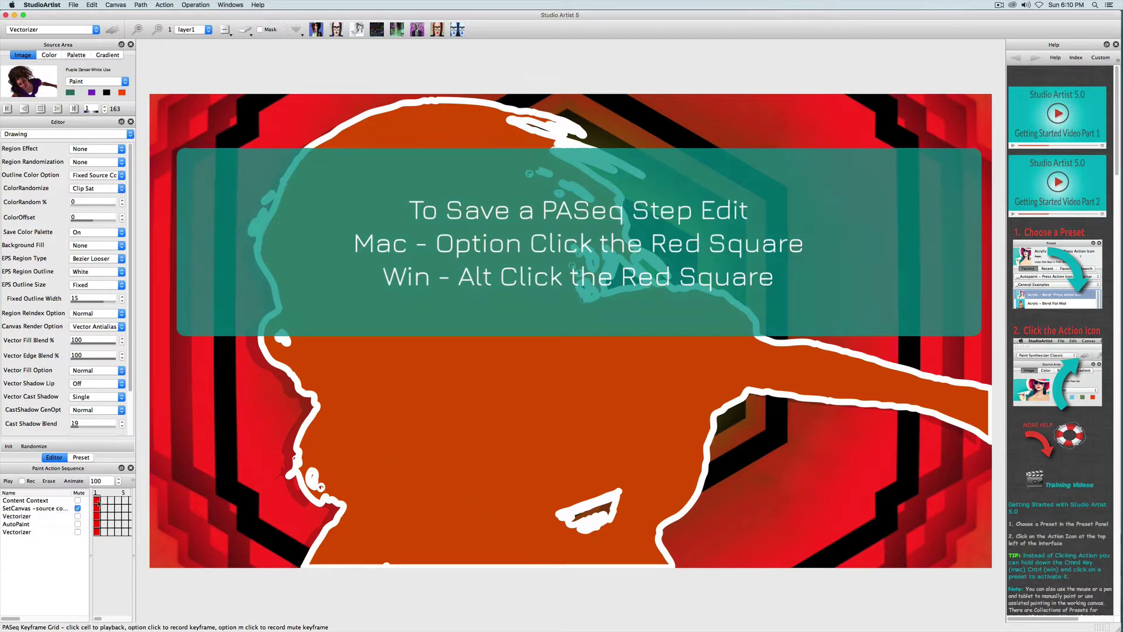
Set the region outline to Darker Region Color at width 20, rerun, and store it in the Vectorizer step
left_click(97, 516)
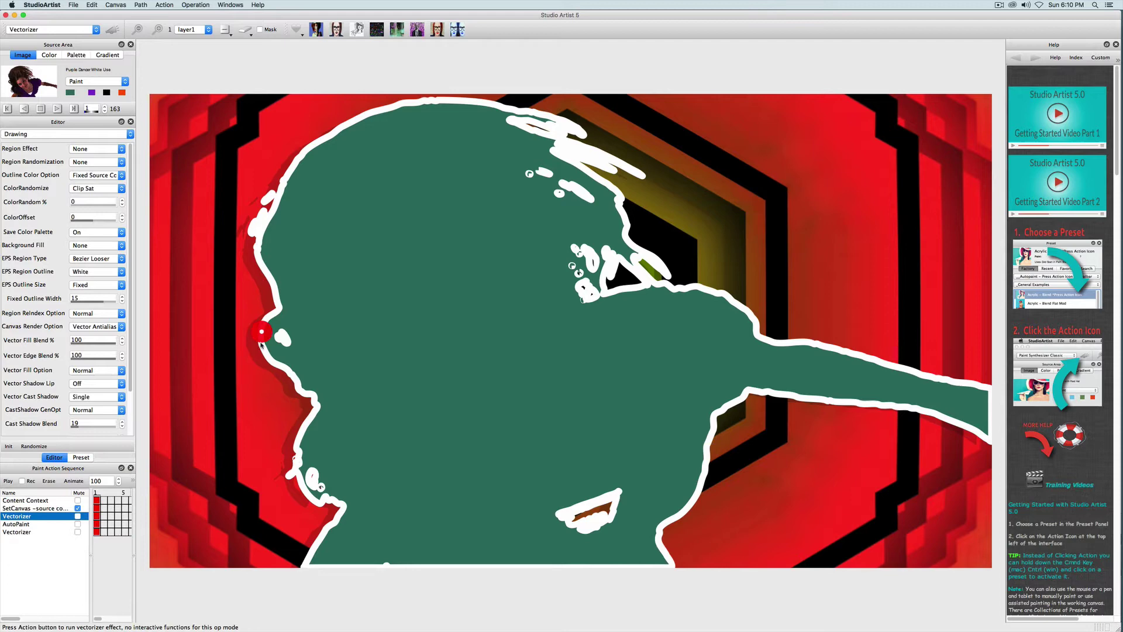
left_click(279, 330)
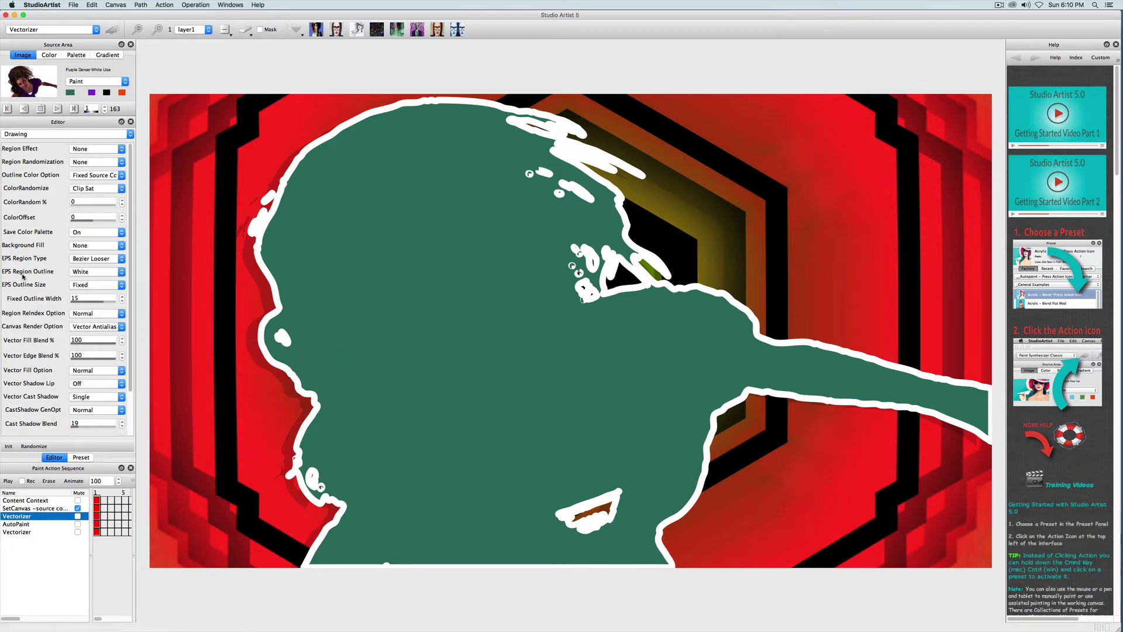
left_click(94, 273)
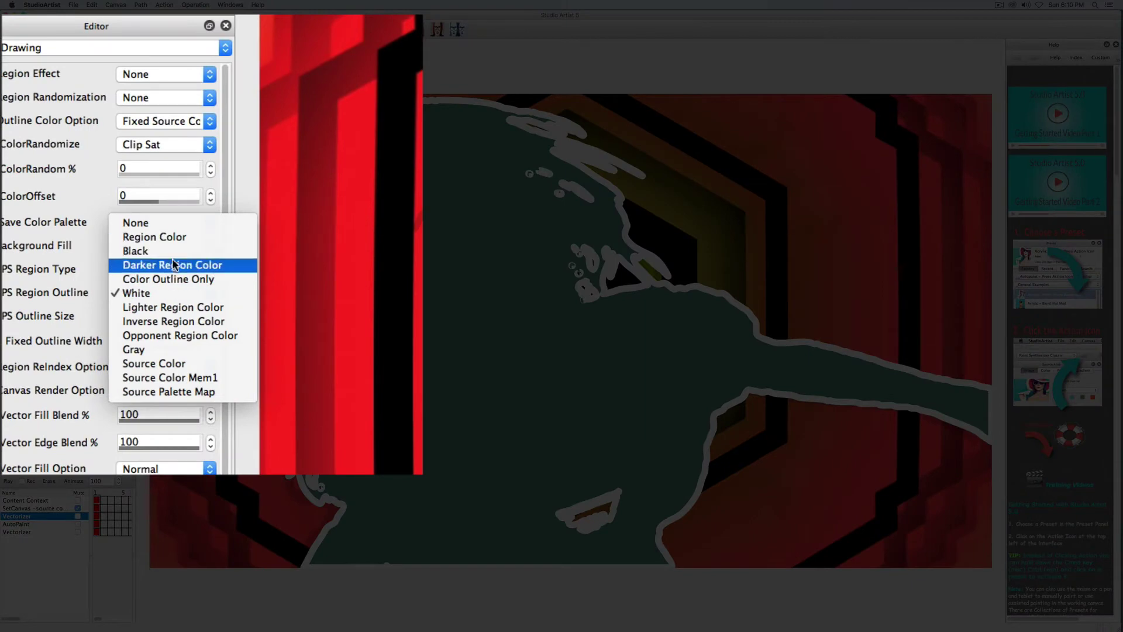
left_click(172, 263)
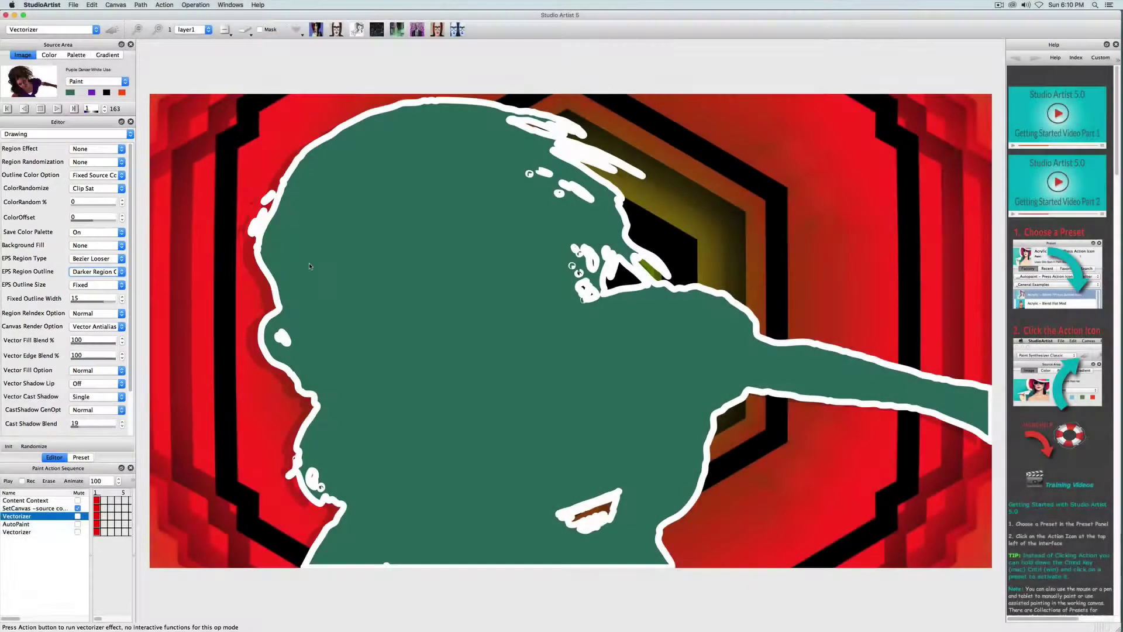
left_click(112, 29)
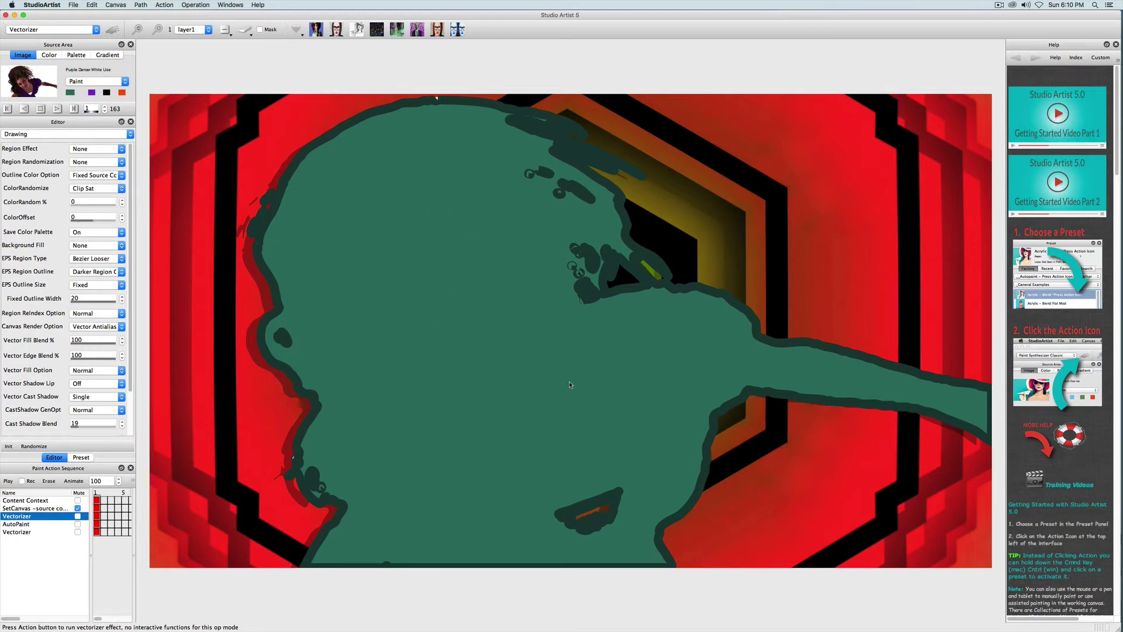
left_click(97, 516)
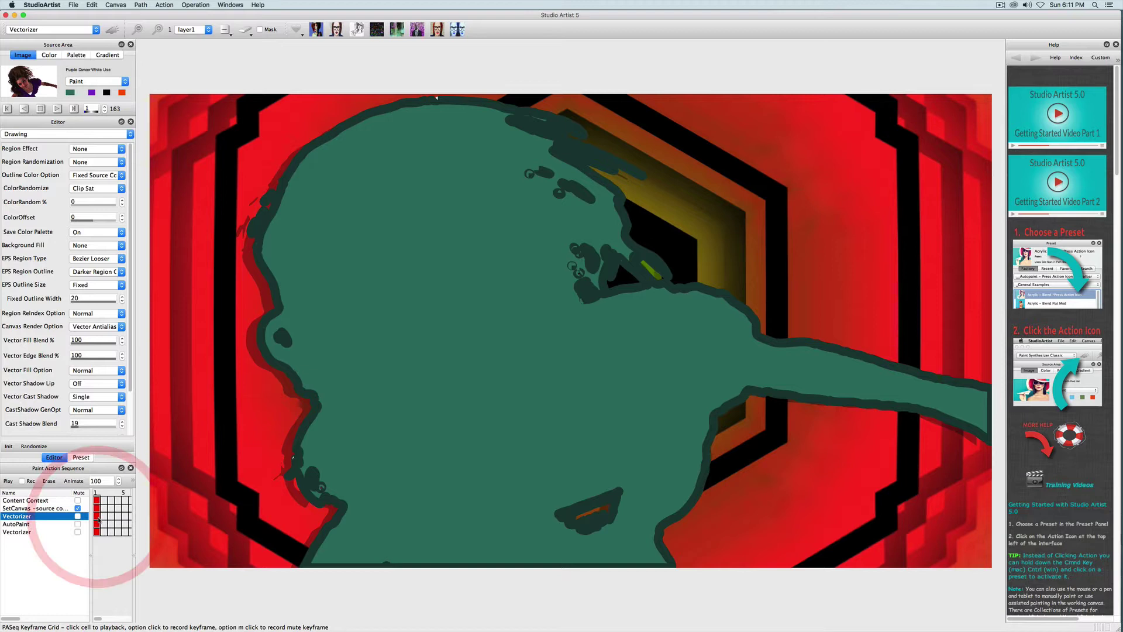
left_click(98, 518)
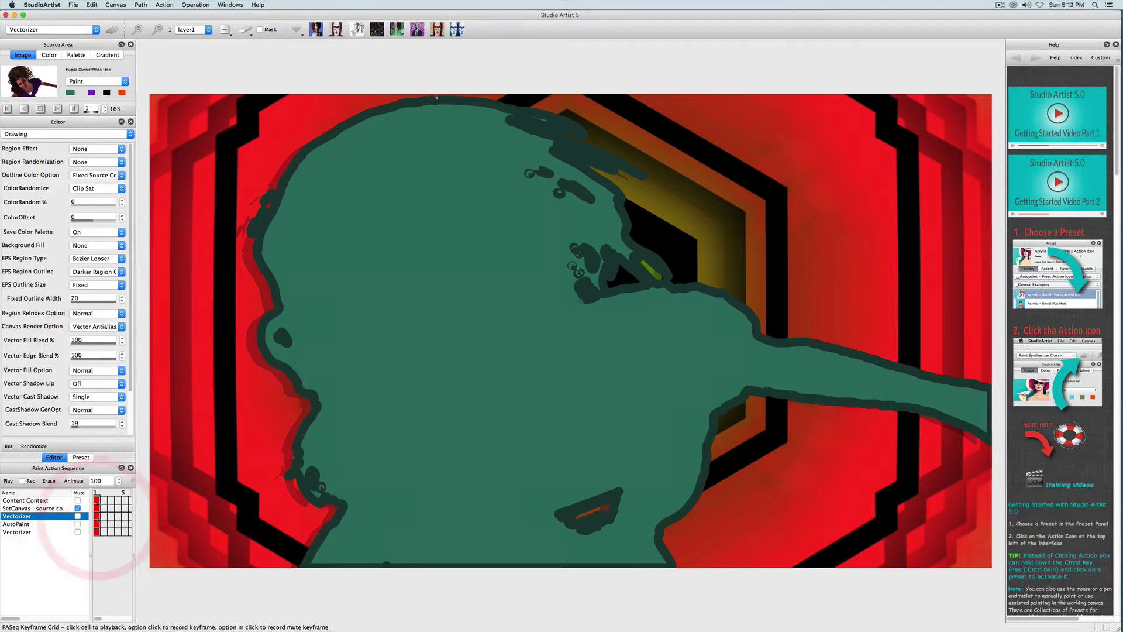
Set the Vectorizer's composite mode to Edge 3 and store it in its keyframe
left_click(96, 501)
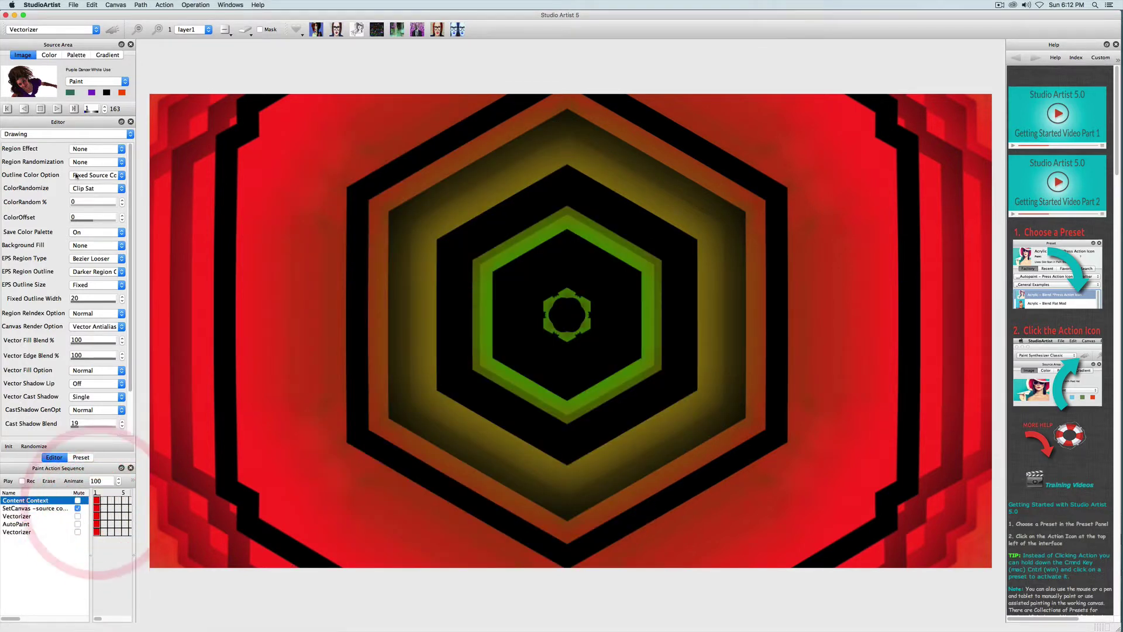
left_click(75, 135)
left_click(75, 142)
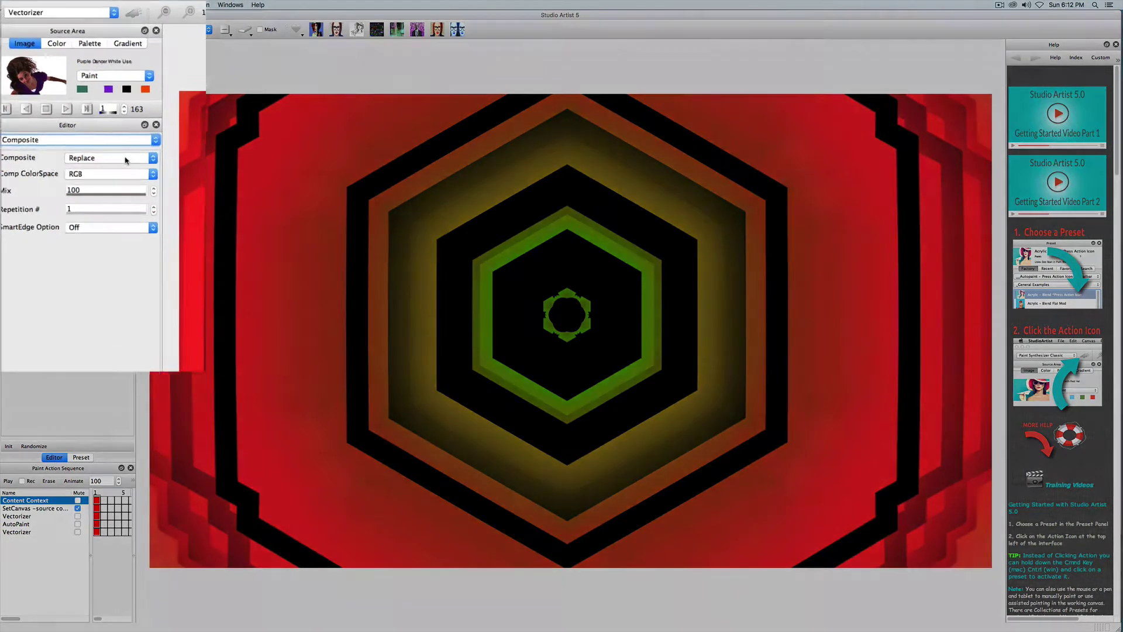
left_click(112, 149)
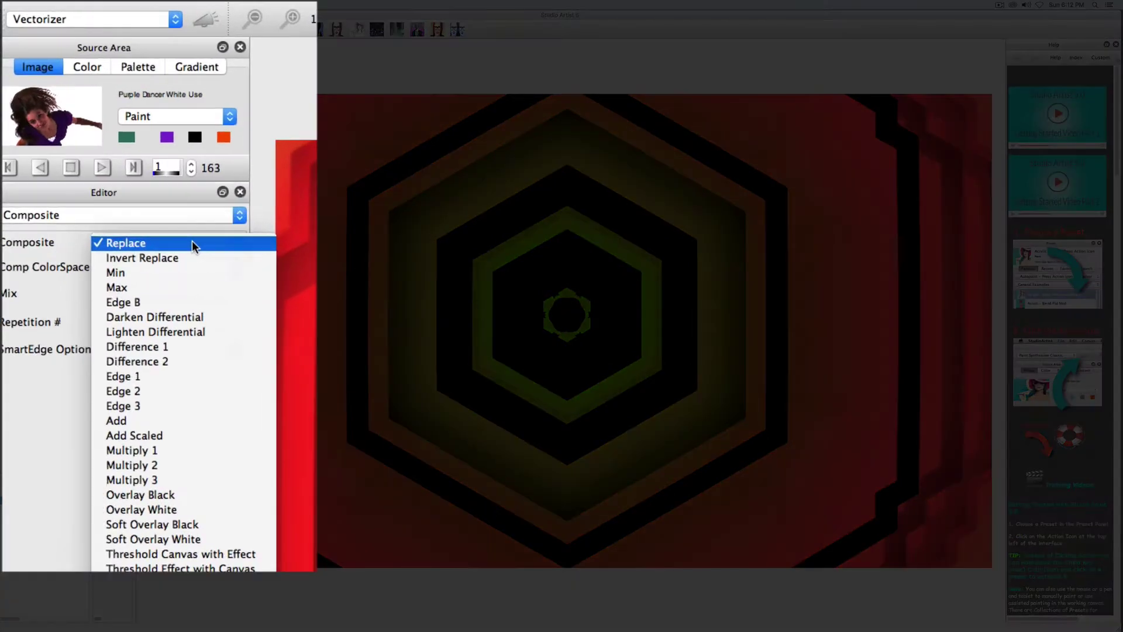
left_click(178, 405)
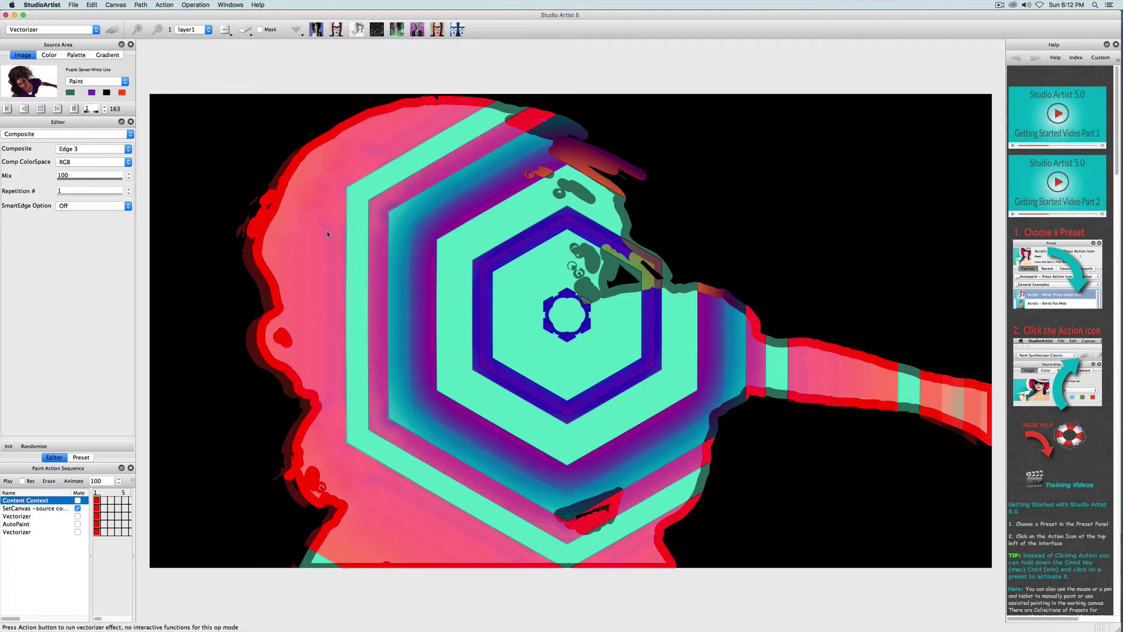
left_click(96, 516)
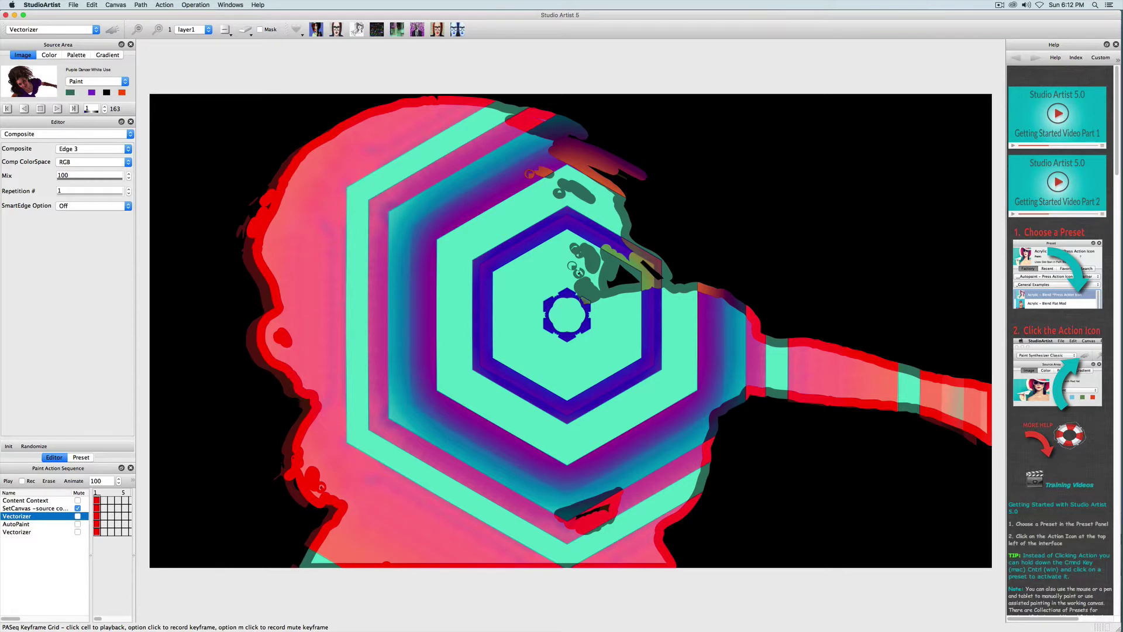
Change the AutoPaint path type to Spiral 1 and repaint after undoing the circle-dot pass
left_click(96, 523)
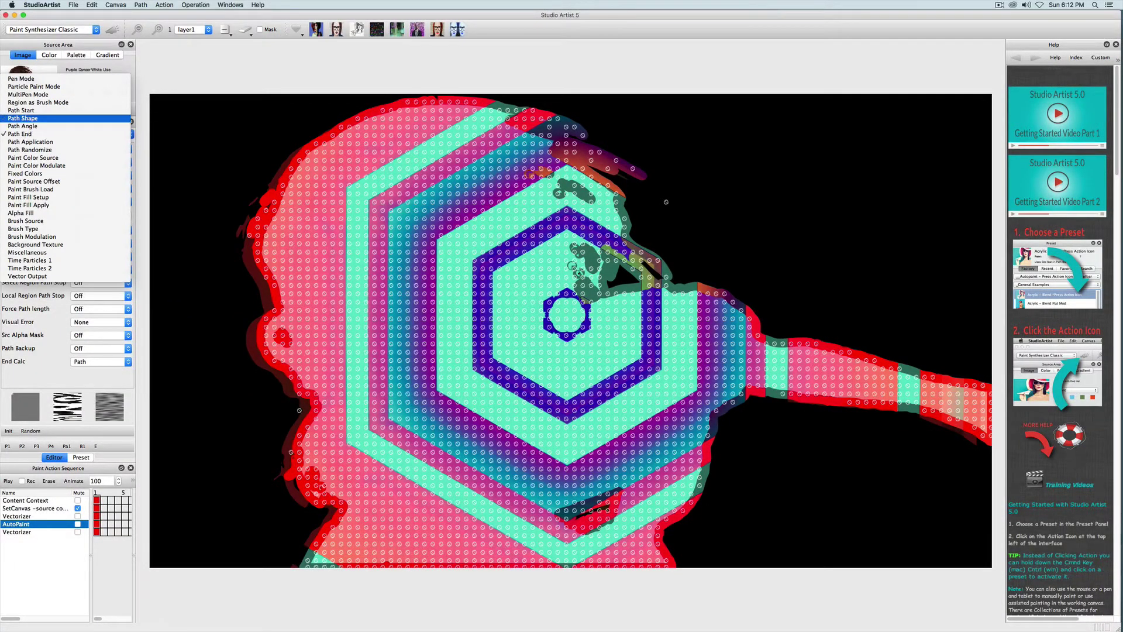
left_click(22, 118)
left_click(94, 234)
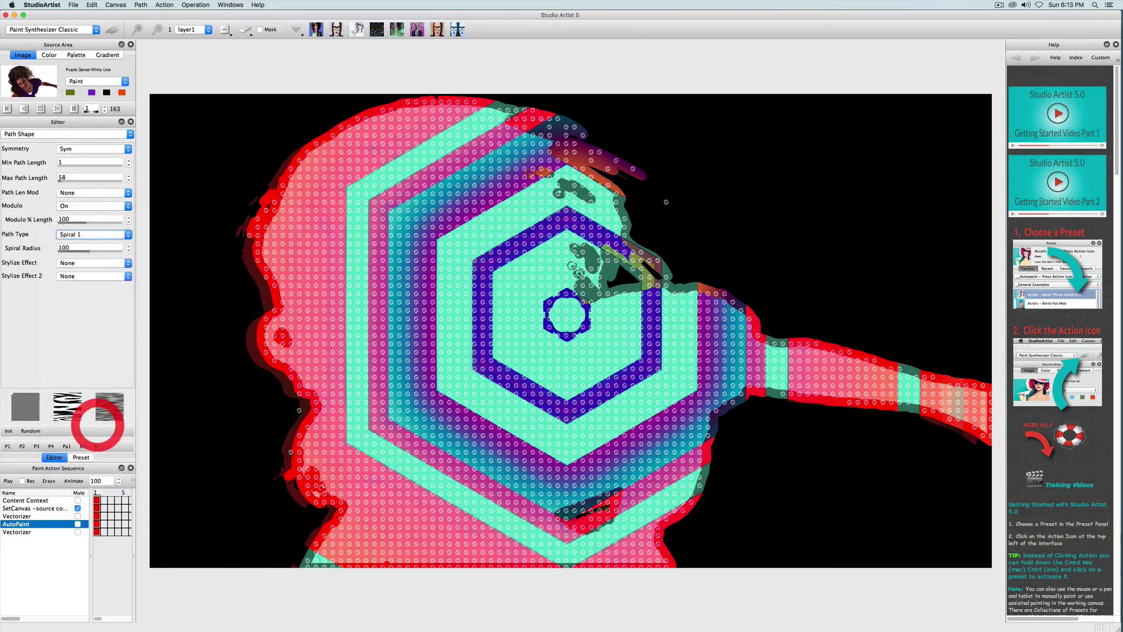
left_click(92, 5)
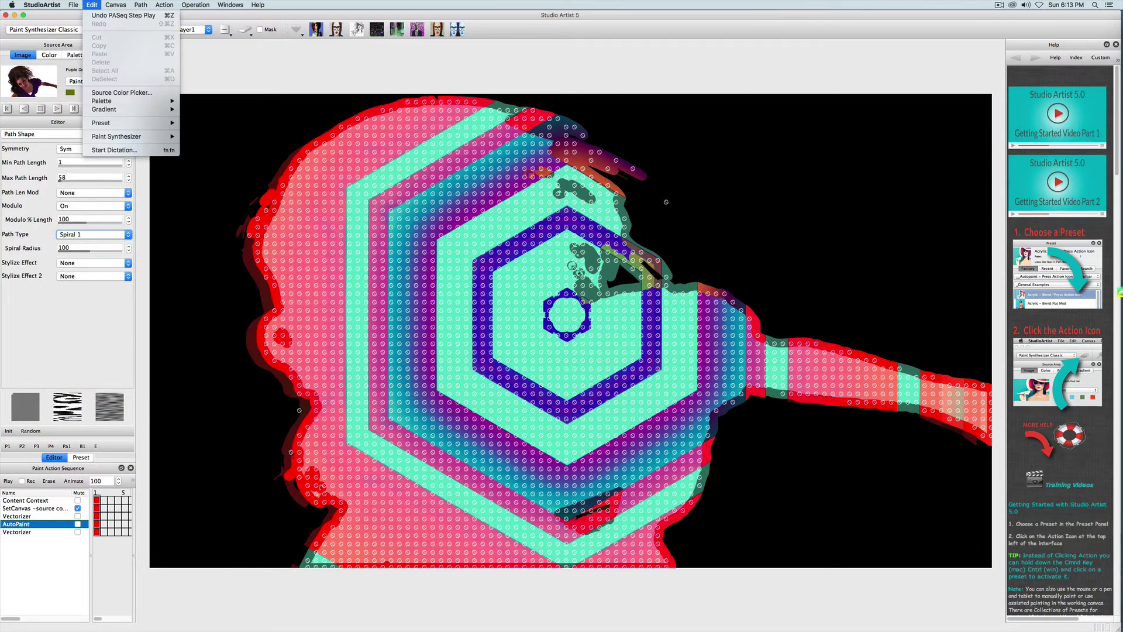
left_click(102, 15)
left_click(112, 30)
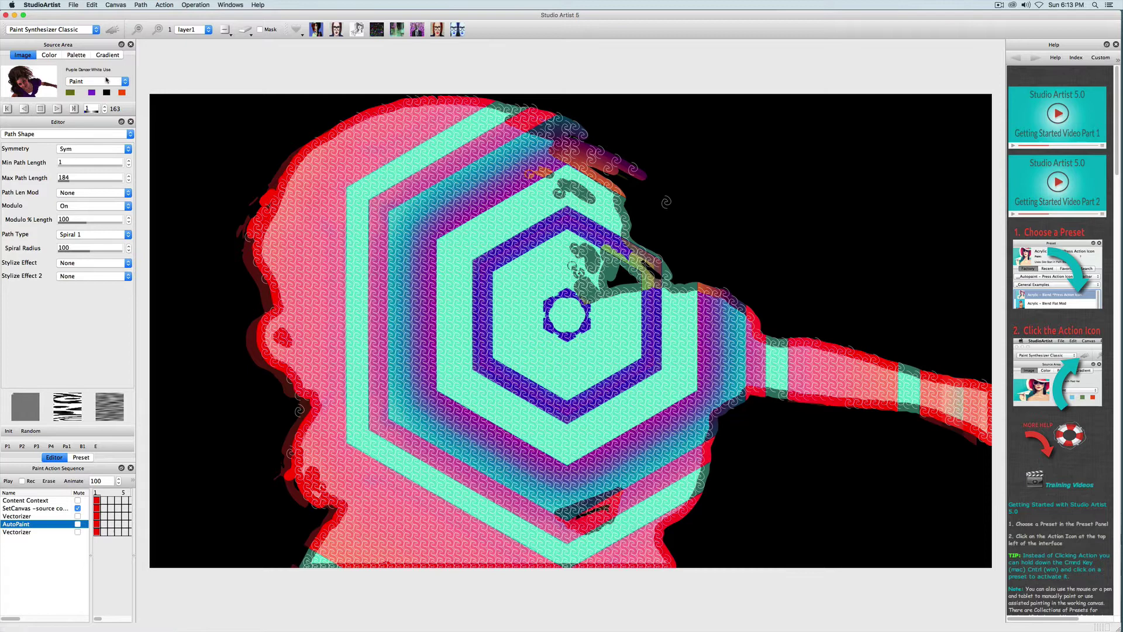
Switch the AutoPaint colour mode to Fixed Color Mem 2 and rerun it
left_click(35, 134)
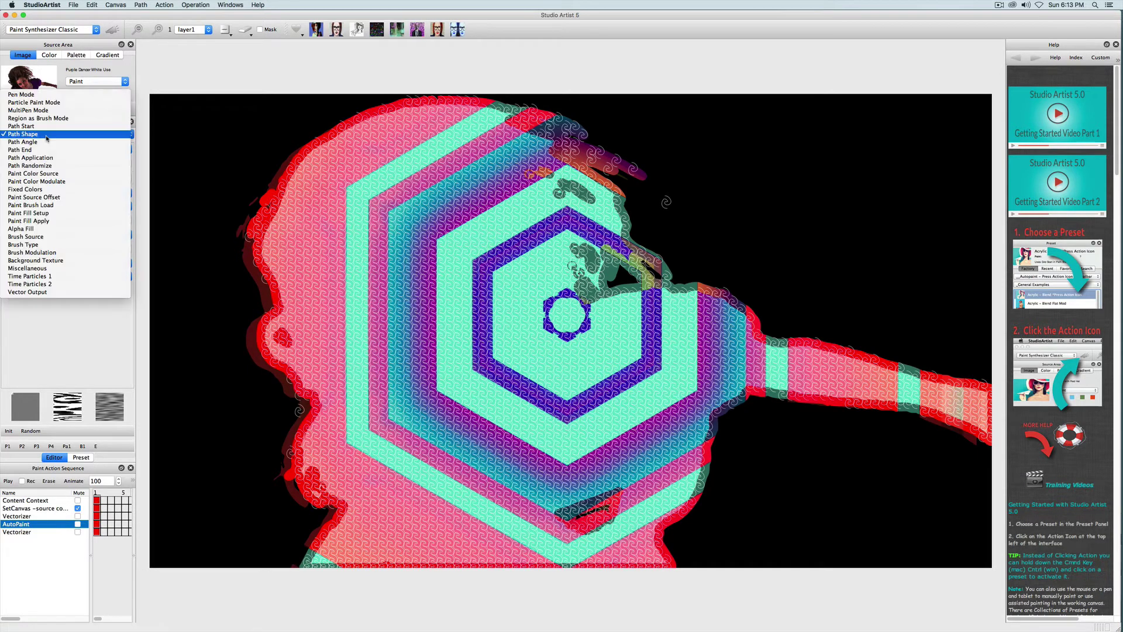
left_click(76, 174)
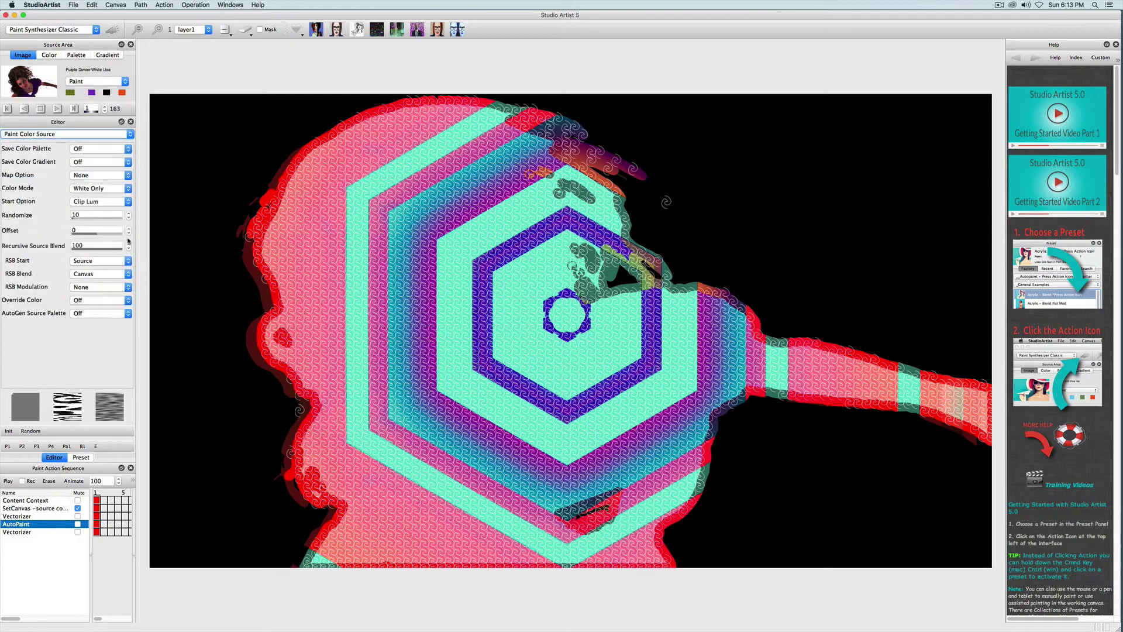
left_click(100, 188)
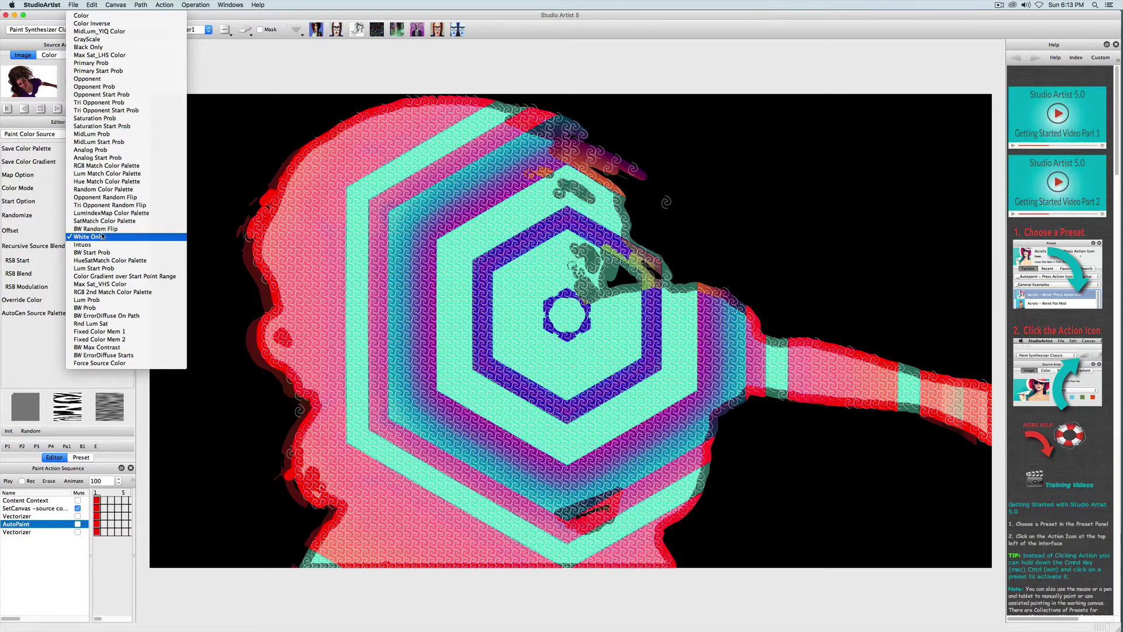
left_click(116, 340)
left_click(113, 29)
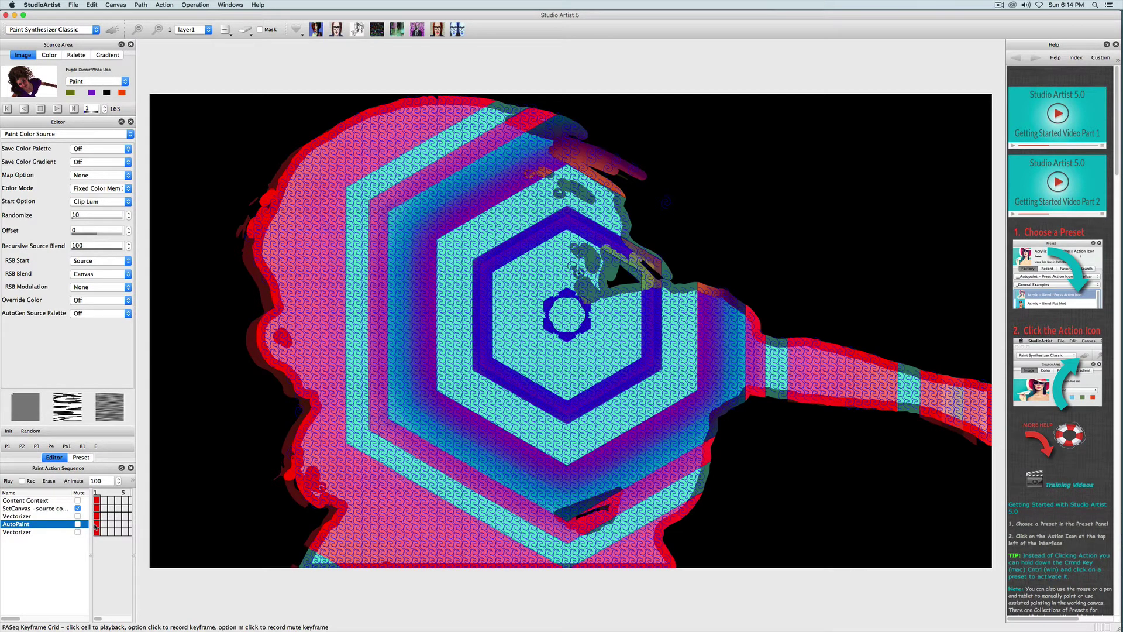
Save the revised AutoPaint step and move to the final line-art Vectorizer step
left_click(96, 525)
left_click(96, 524)
left_click(98, 532)
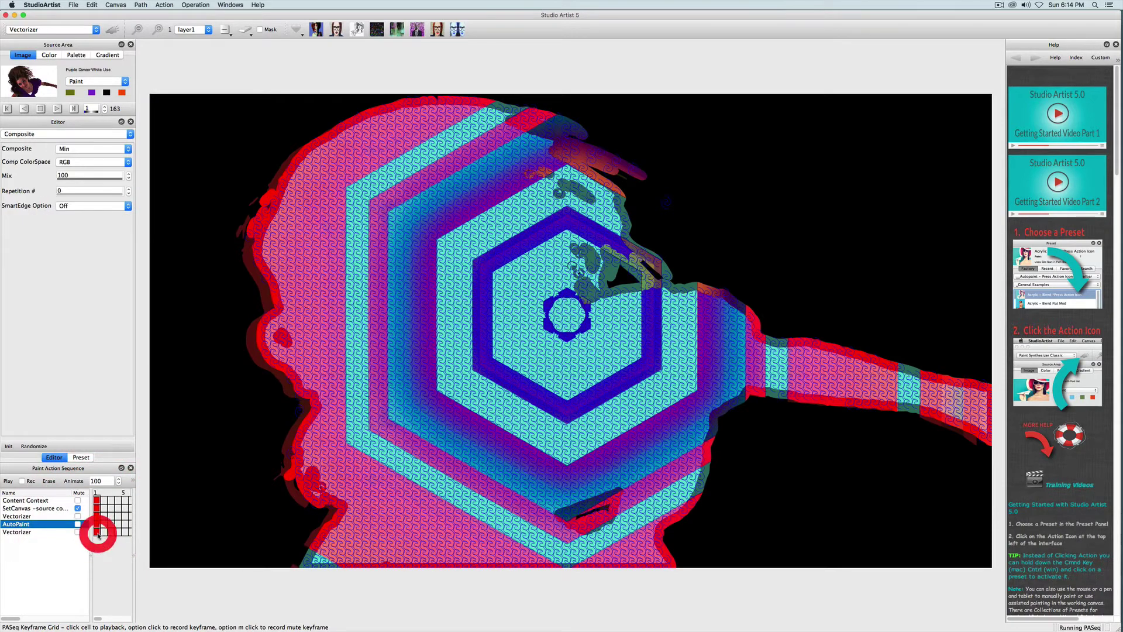
Raise the final Vectorizer's PosNeg Adjust to 92 and redraw the black line art
left_click(42, 134)
left_click(76, 198)
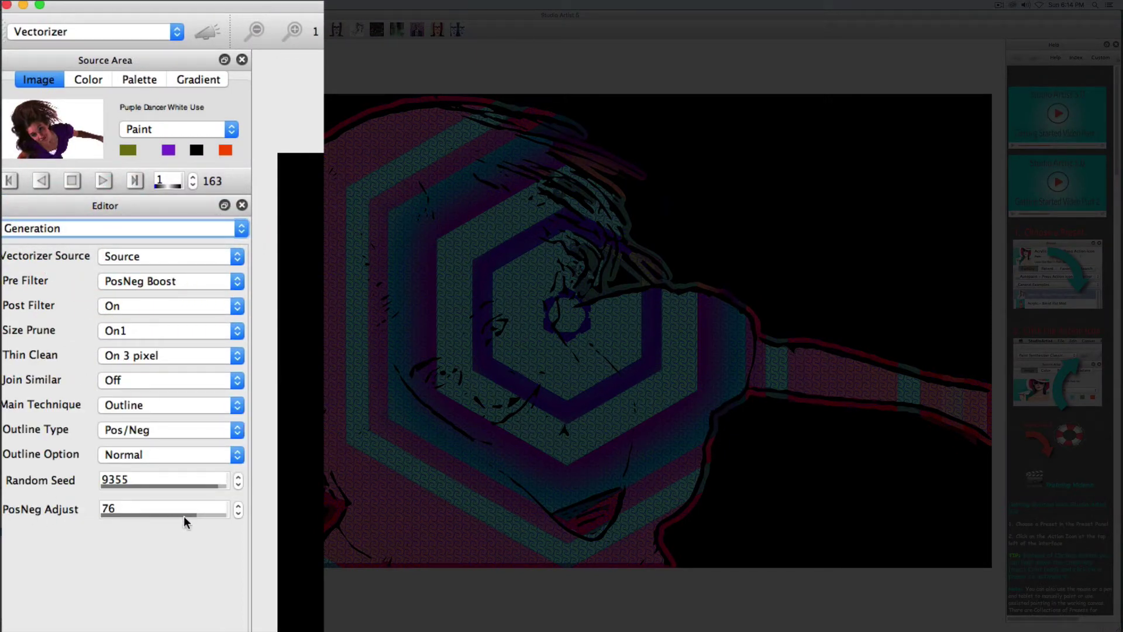
left_click_drag(185, 515, 216, 515)
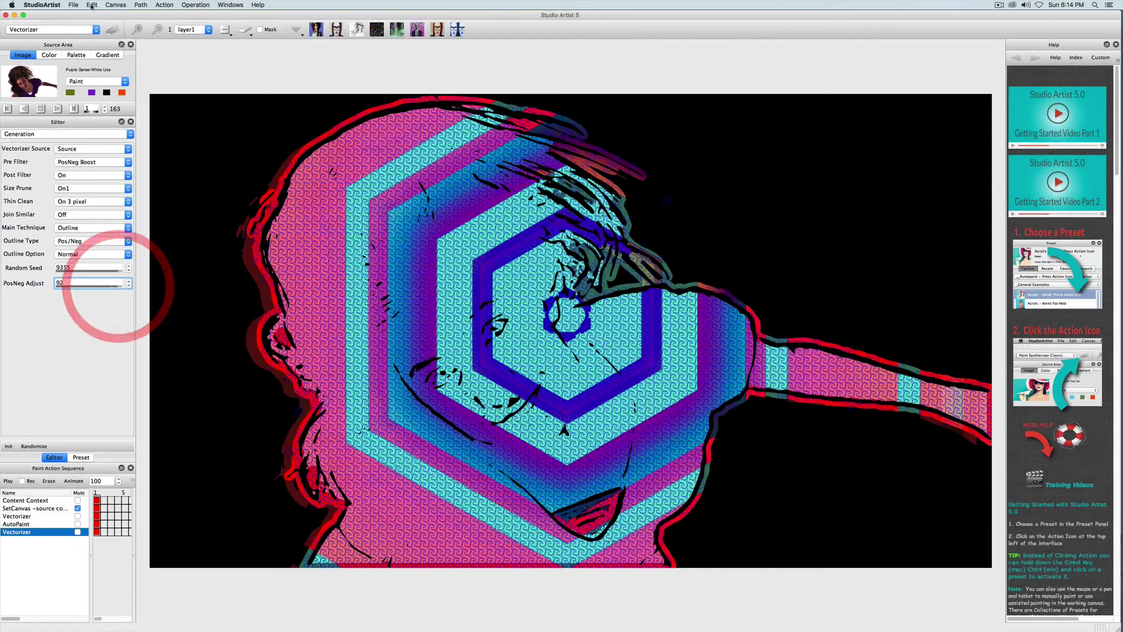
left_click(92, 5)
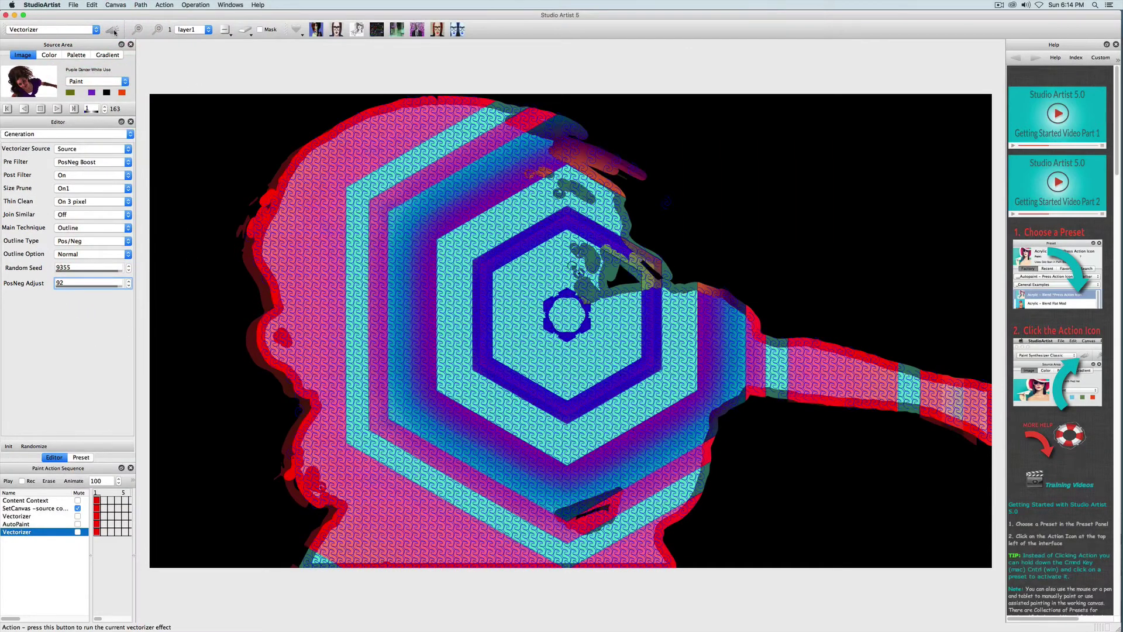
left_click(112, 29)
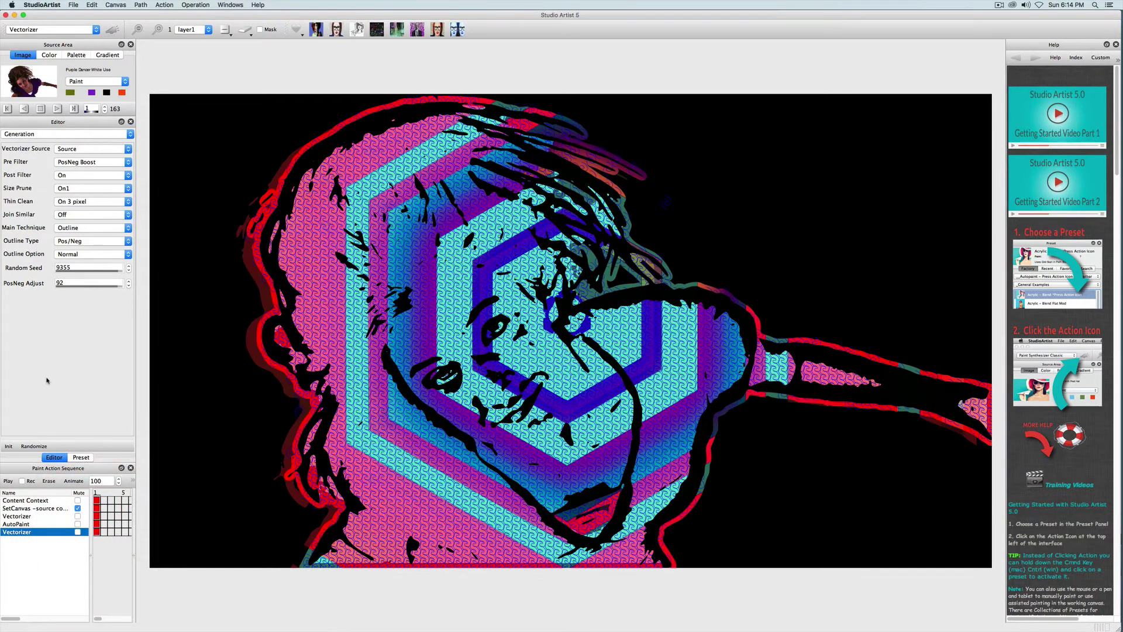
left_click(44, 25)
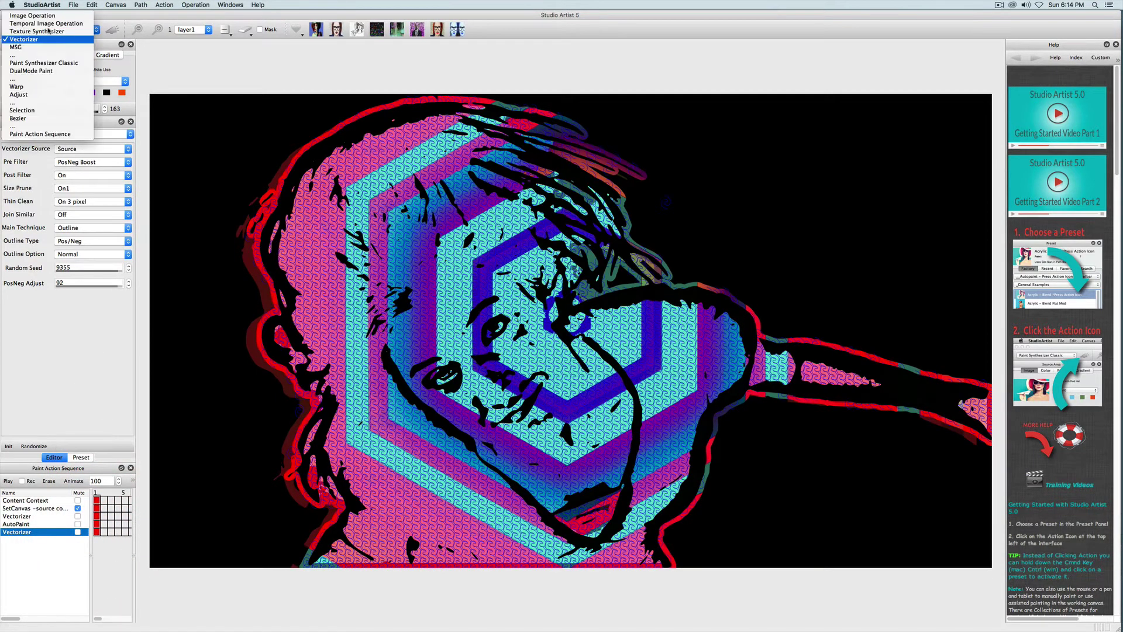
Keep Vectorizer and load the White Outline Thin preset from Sketch - Source Image Min Compositing
left_click(44, 37)
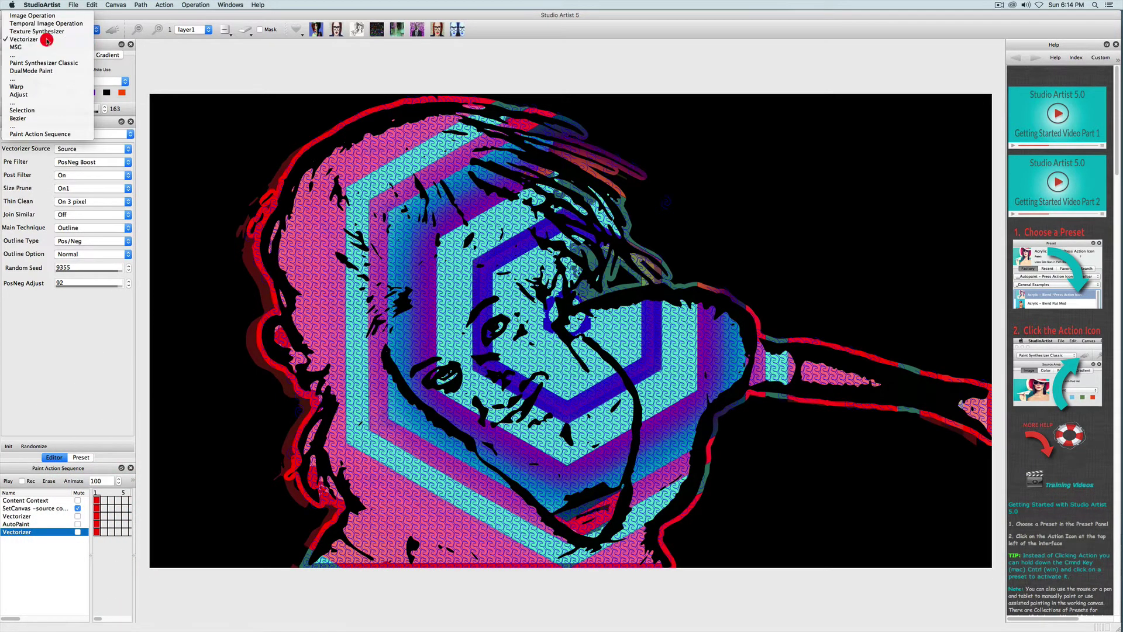
left_click(81, 457)
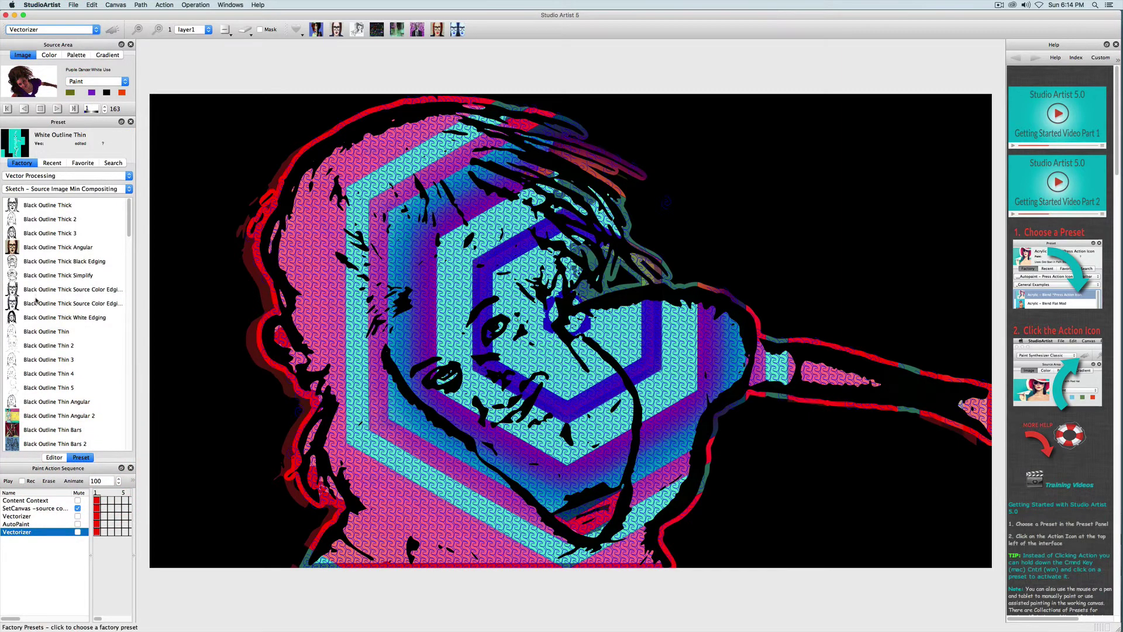
scroll(36, 301, "down", 10)
left_click(76, 189)
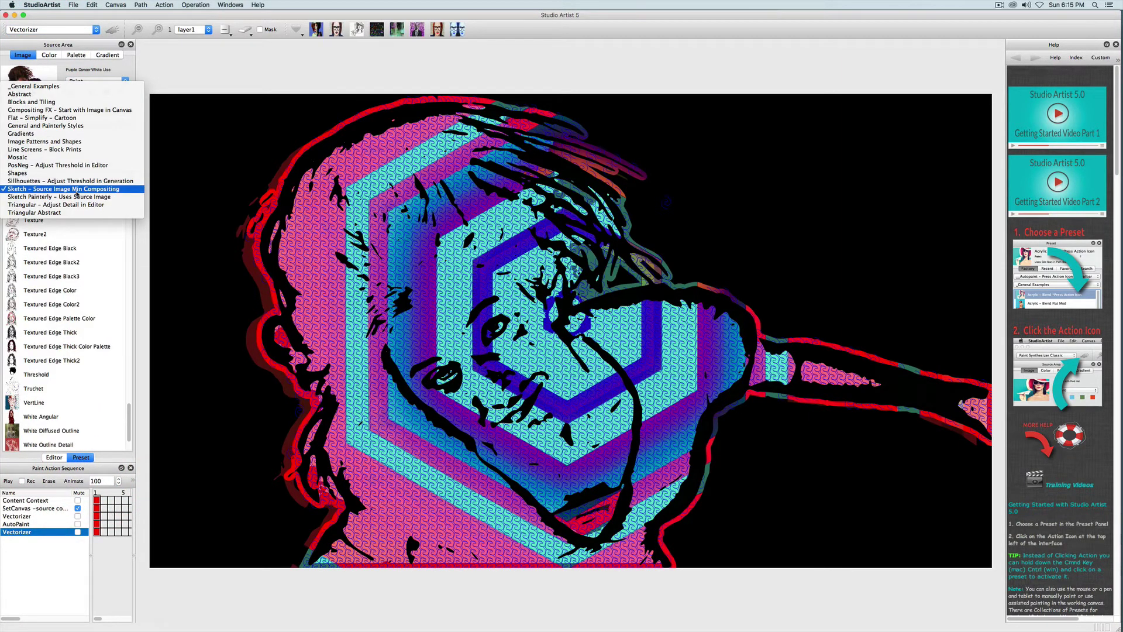
left_click(76, 190)
left_click_drag(127, 220, 127, 276)
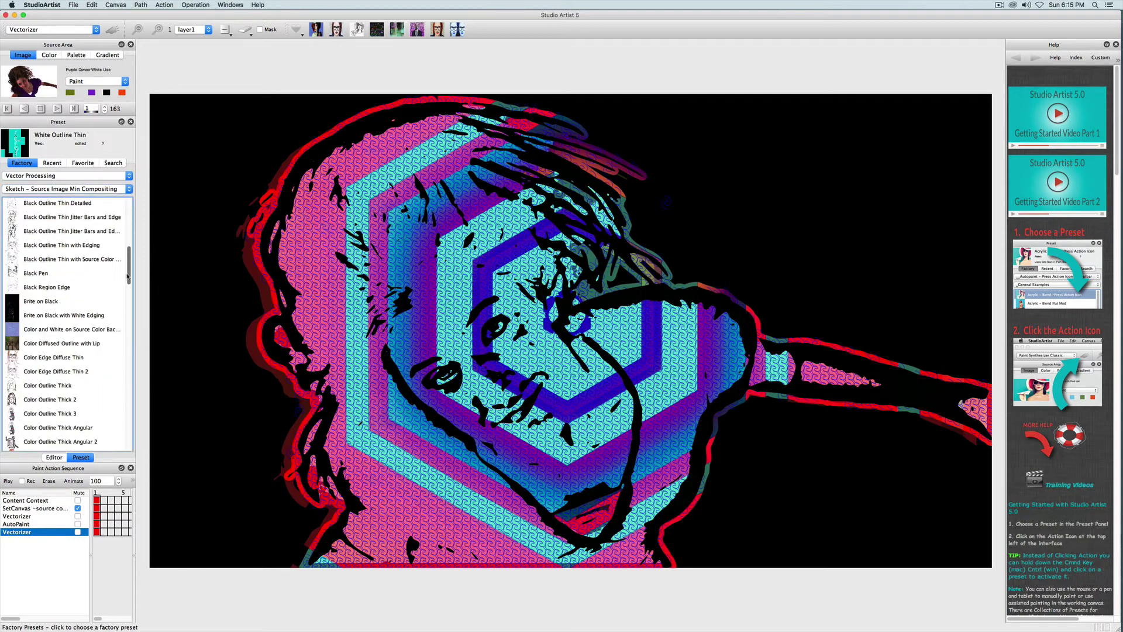
scroll(128, 276, "down", 10)
left_click(61, 404)
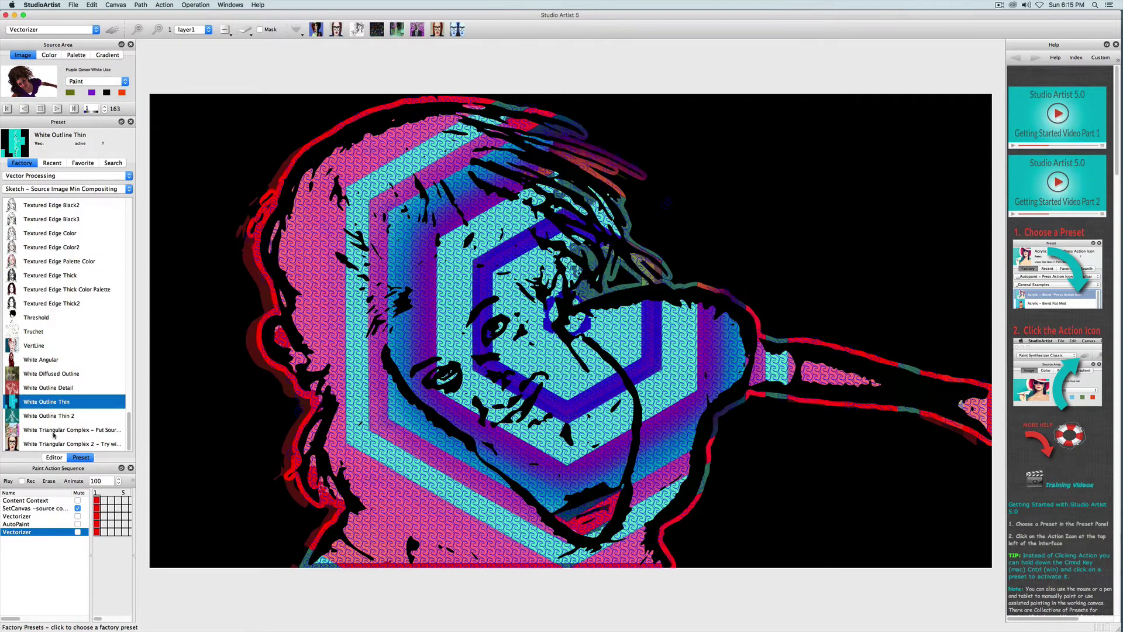
left_click(53, 457)
In Composite settings, add white Source Edge smart edges and render a test preview
left_click(74, 134)
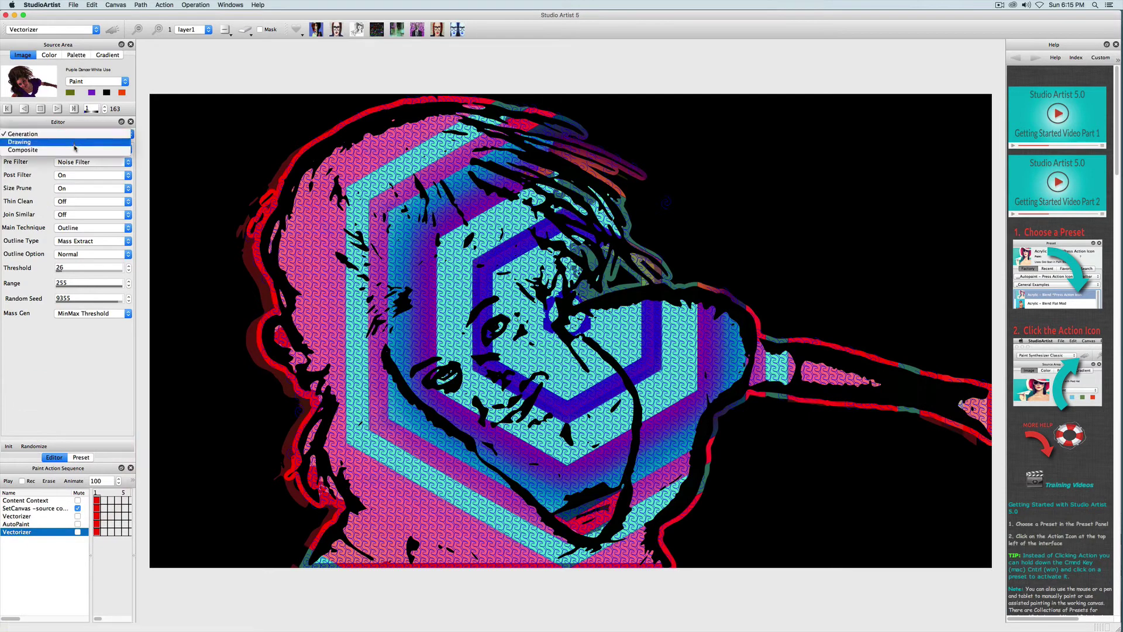
left_click(74, 150)
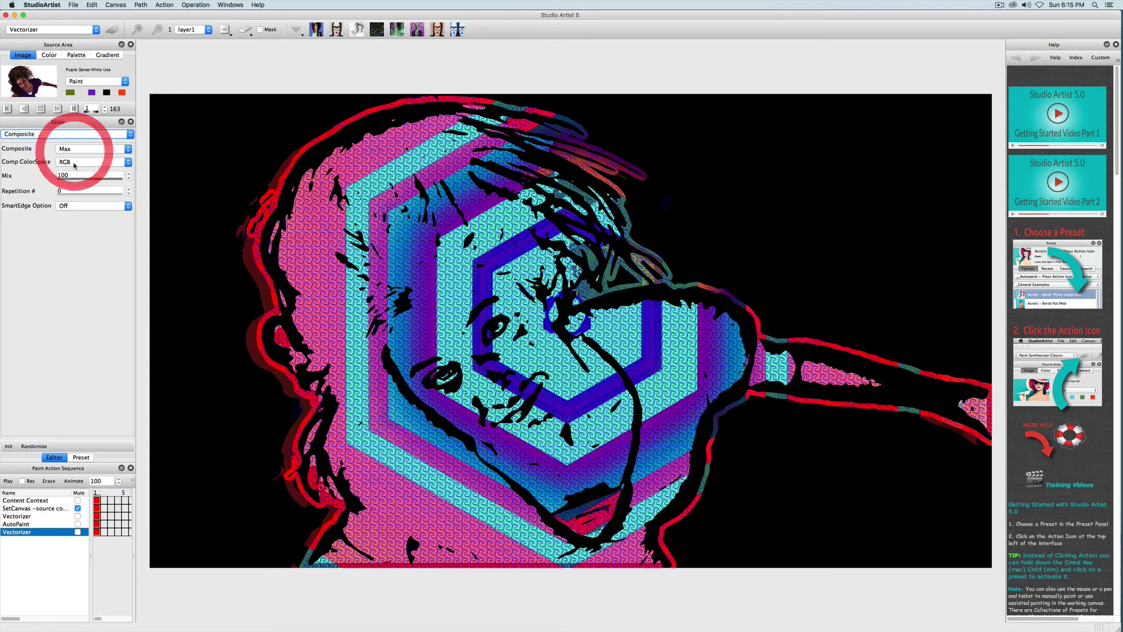
left_click(89, 208)
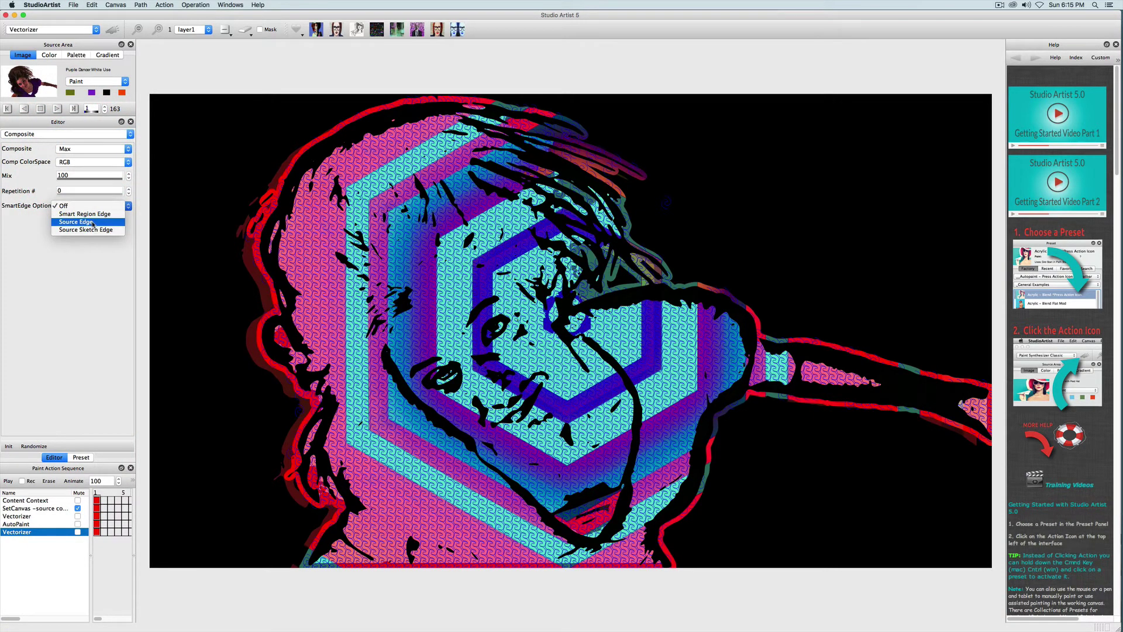
left_click(92, 222)
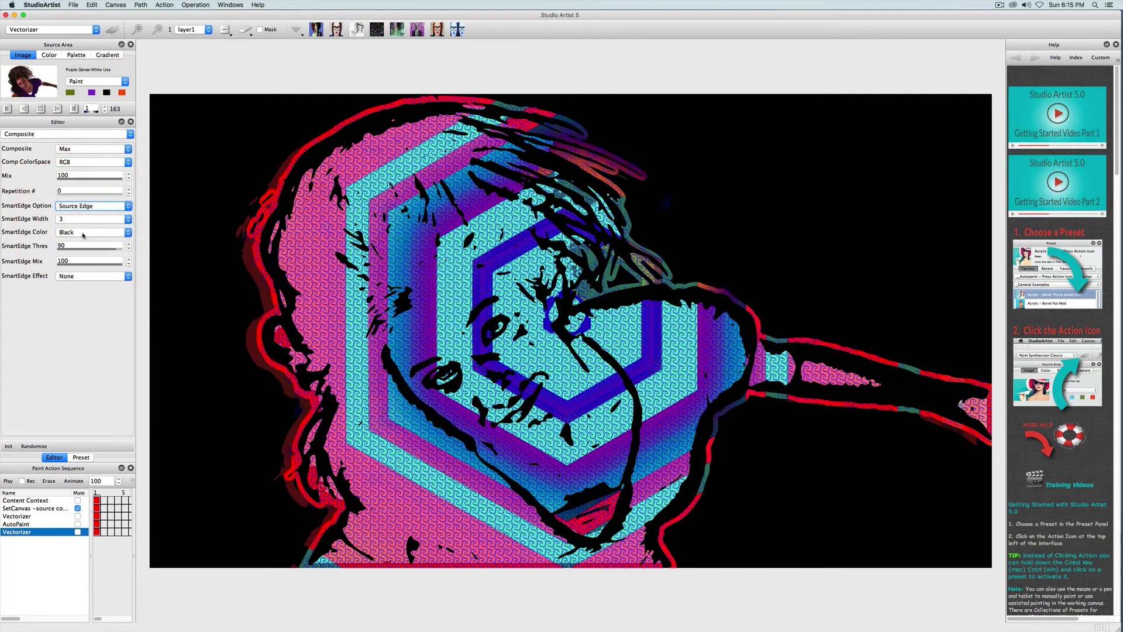
left_click(83, 235)
left_click(82, 240)
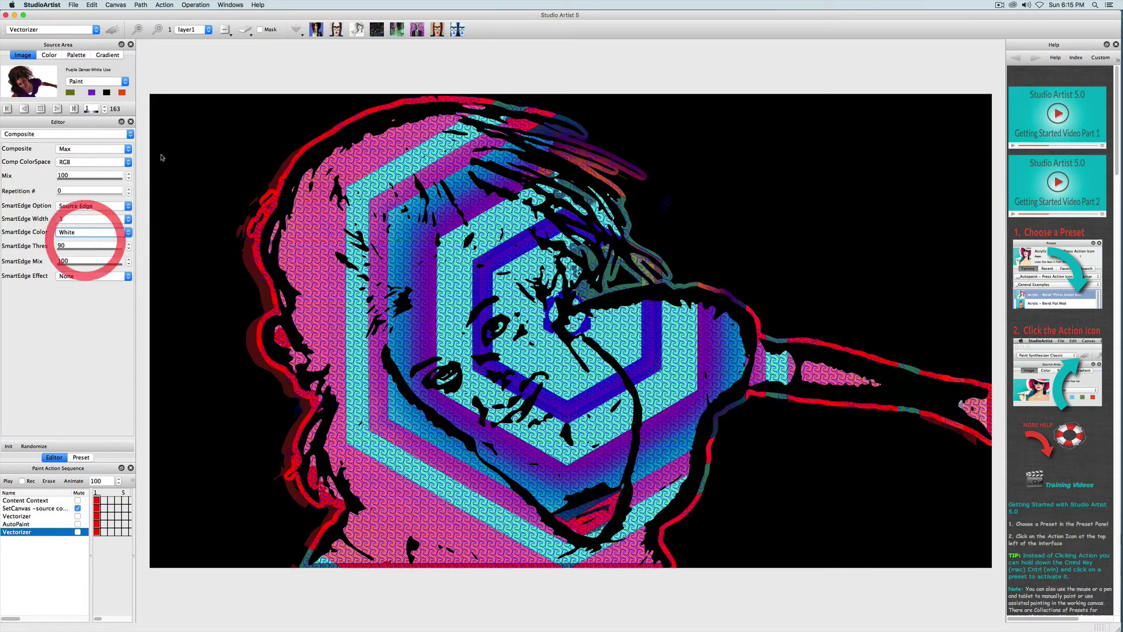
left_click(111, 31)
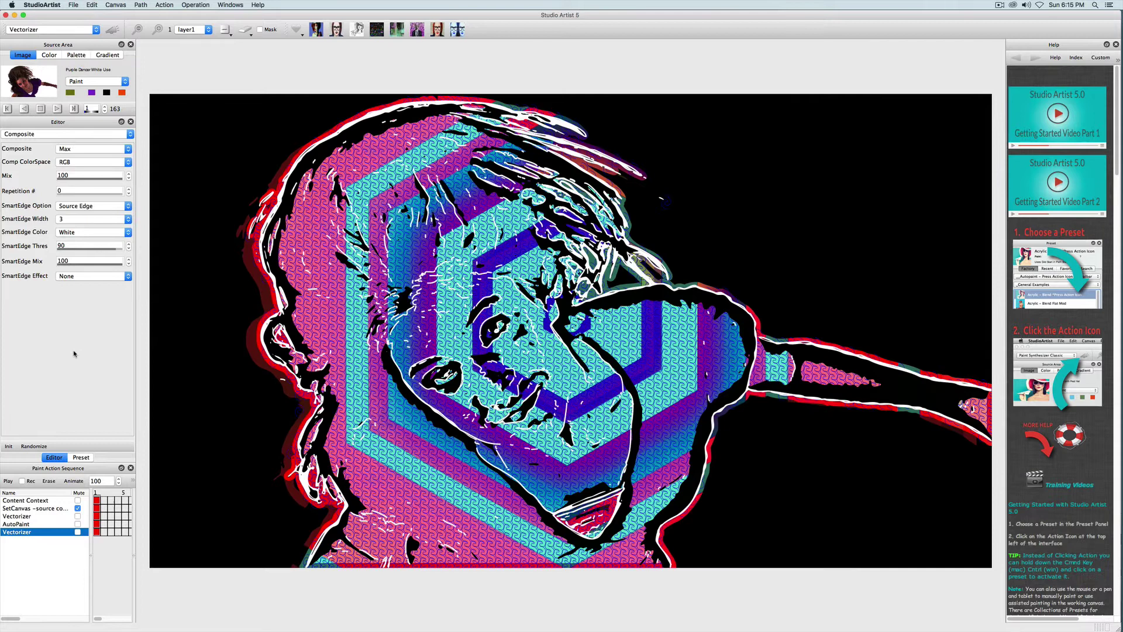
Apply the Poly Simplify1 edge effect and re-render, then undo the test and enable Rec
left_click(85, 276)
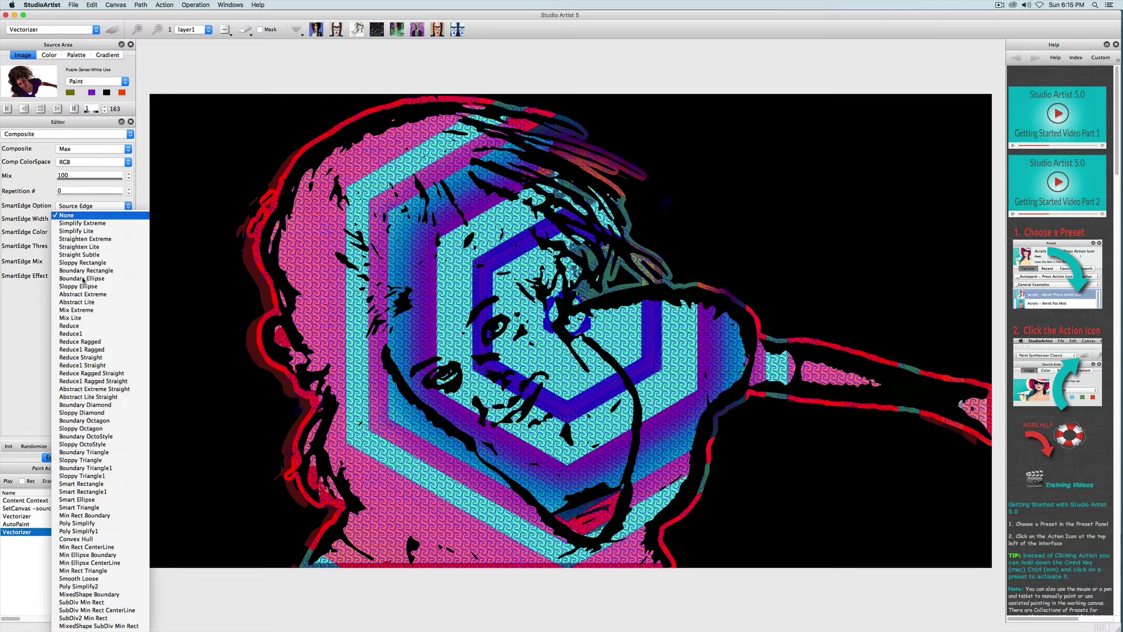
left_click(82, 531)
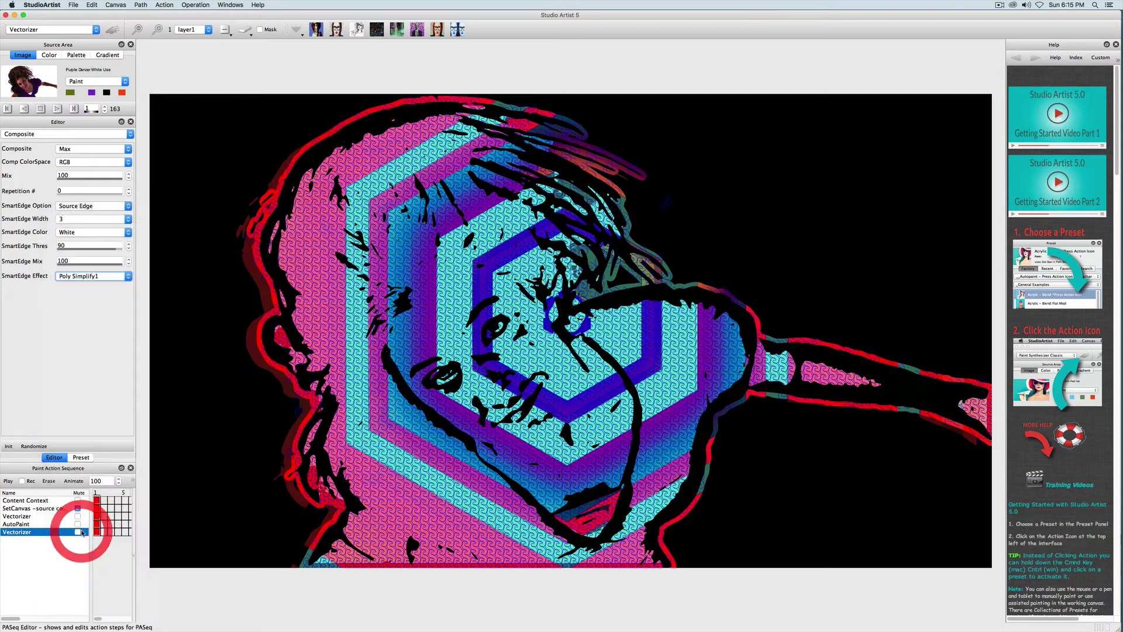
left_click(112, 29)
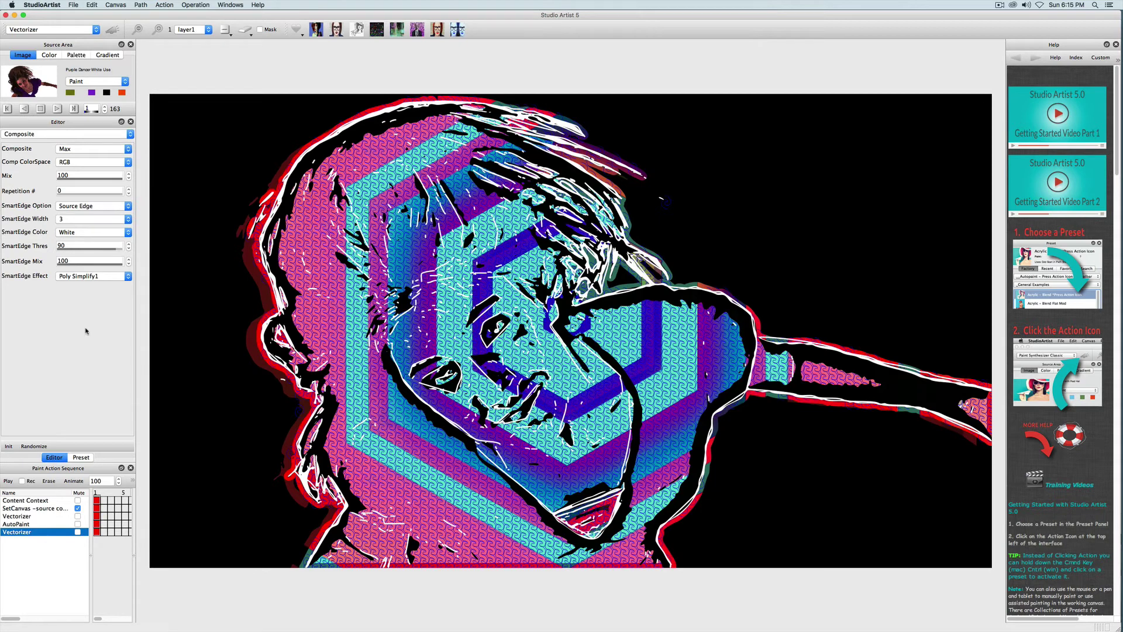
key("super+z")
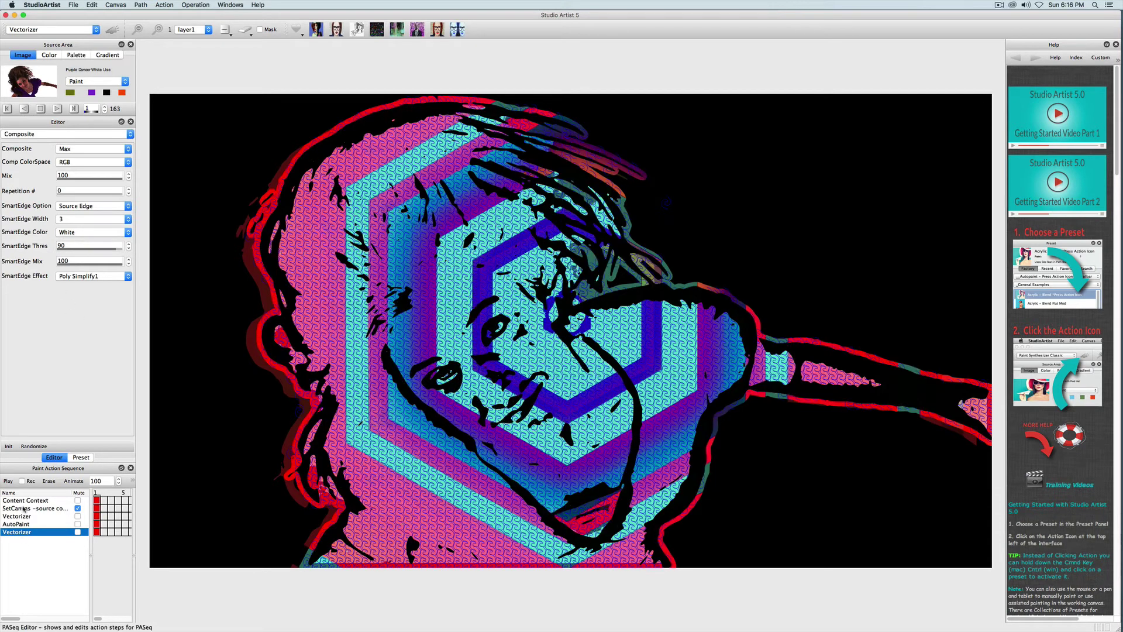
left_click(22, 481)
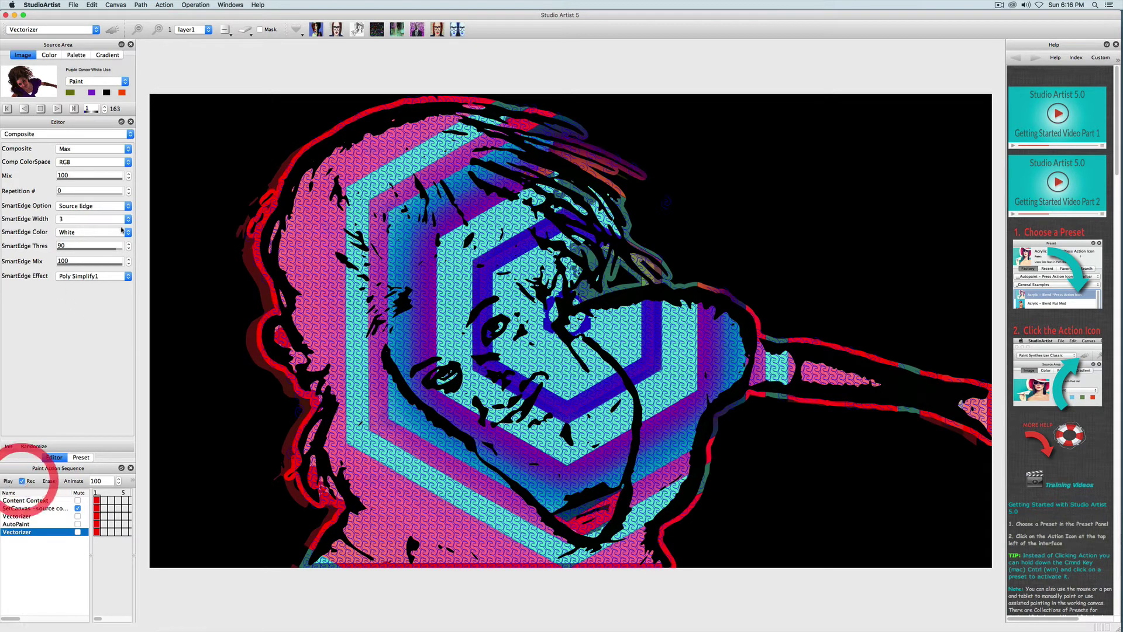
Record the white-edge Vectorizer pass as a step, stop recording, and export the sequence preset
left_click(111, 30)
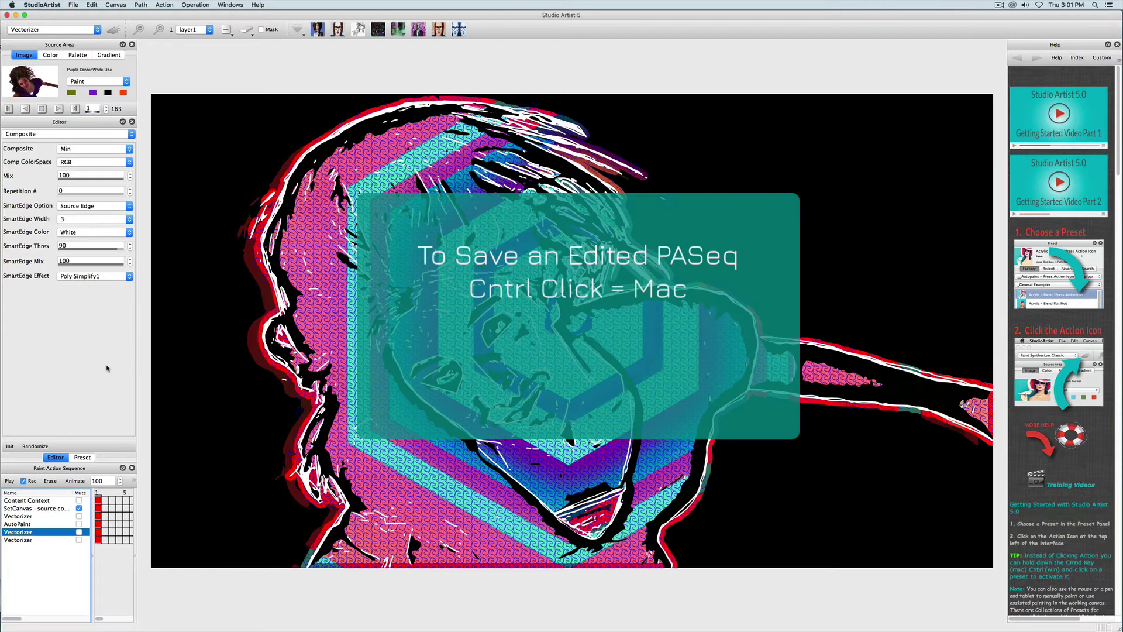
left_click(24, 483)
left_click(18, 557, "ctrl")
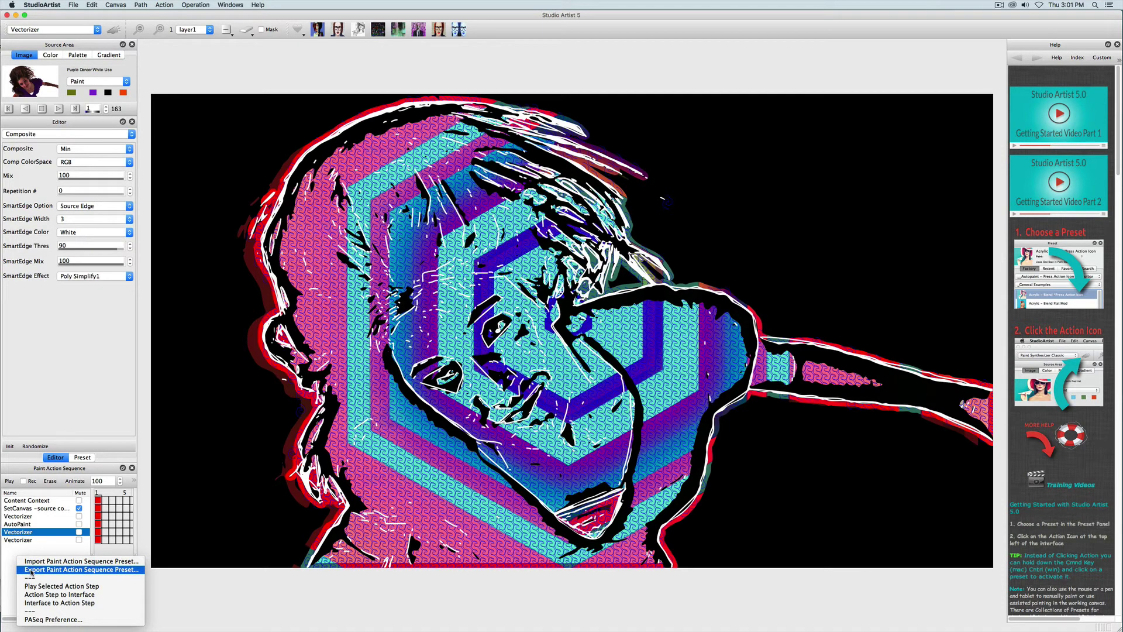
left_click(32, 571)
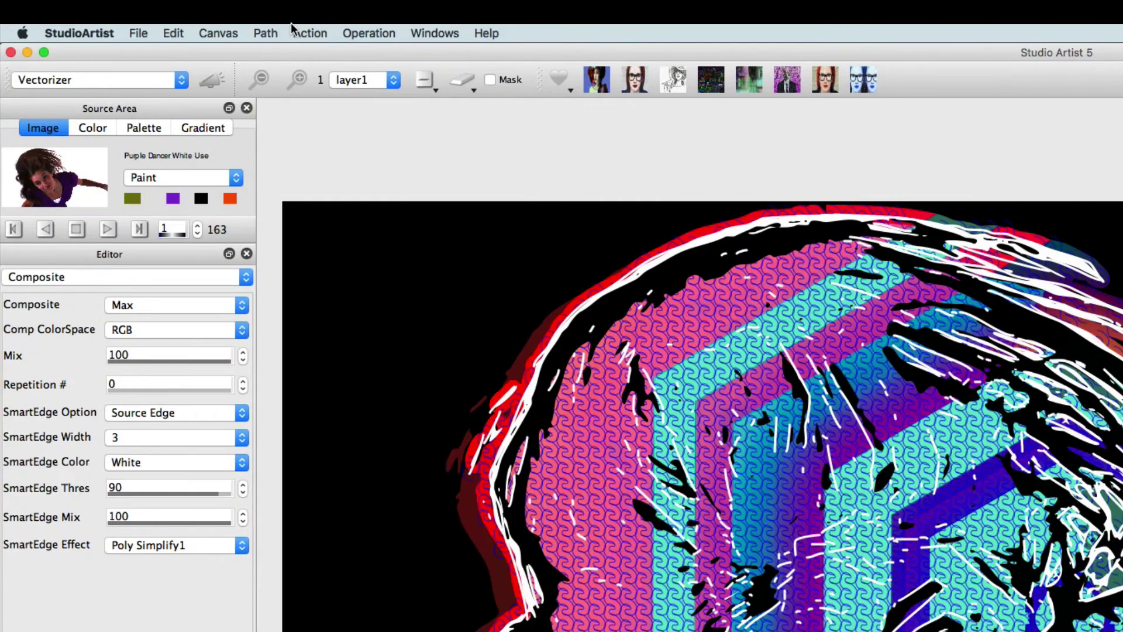
Process the source frames with the edited sequence into the movie 'Dancer Final 1'
left_click(303, 33)
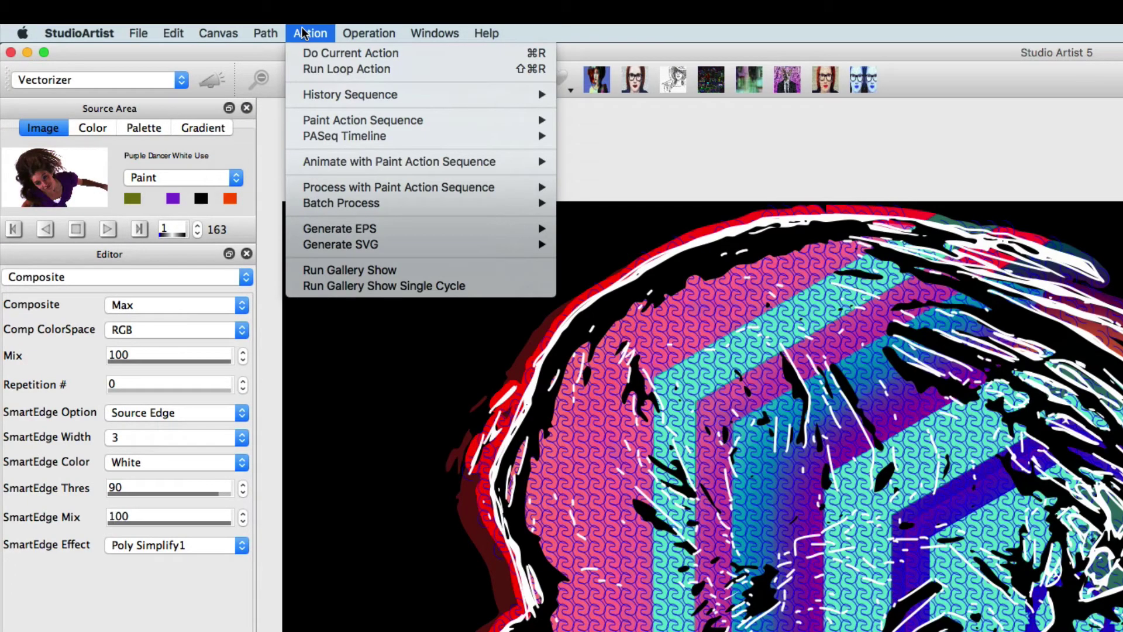
mouse_move(384, 189)
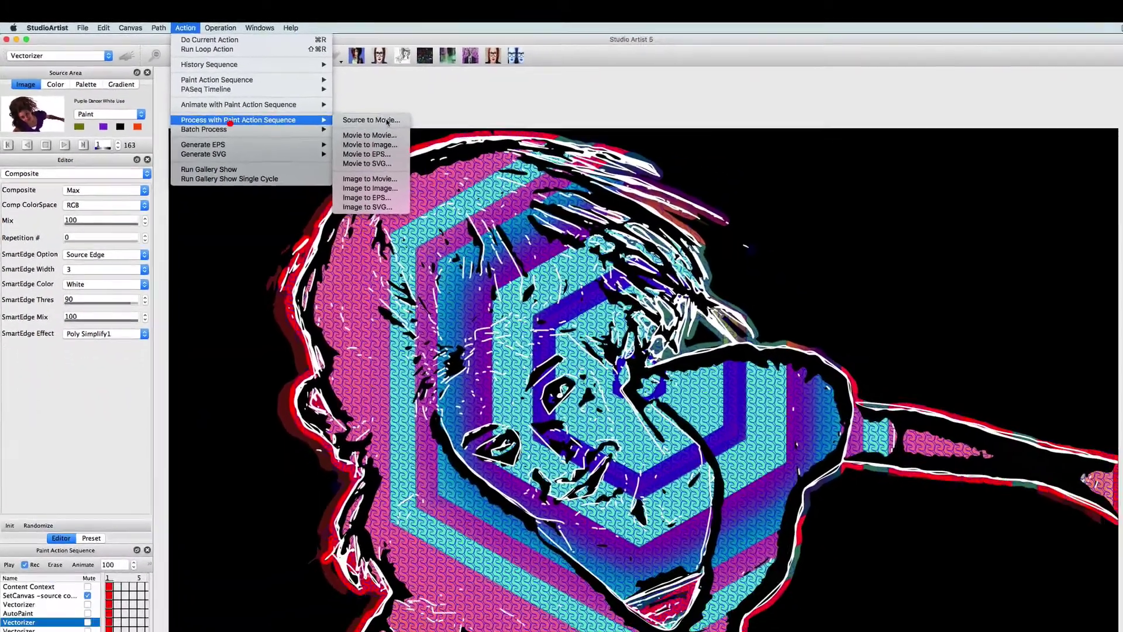
left_click(621, 187)
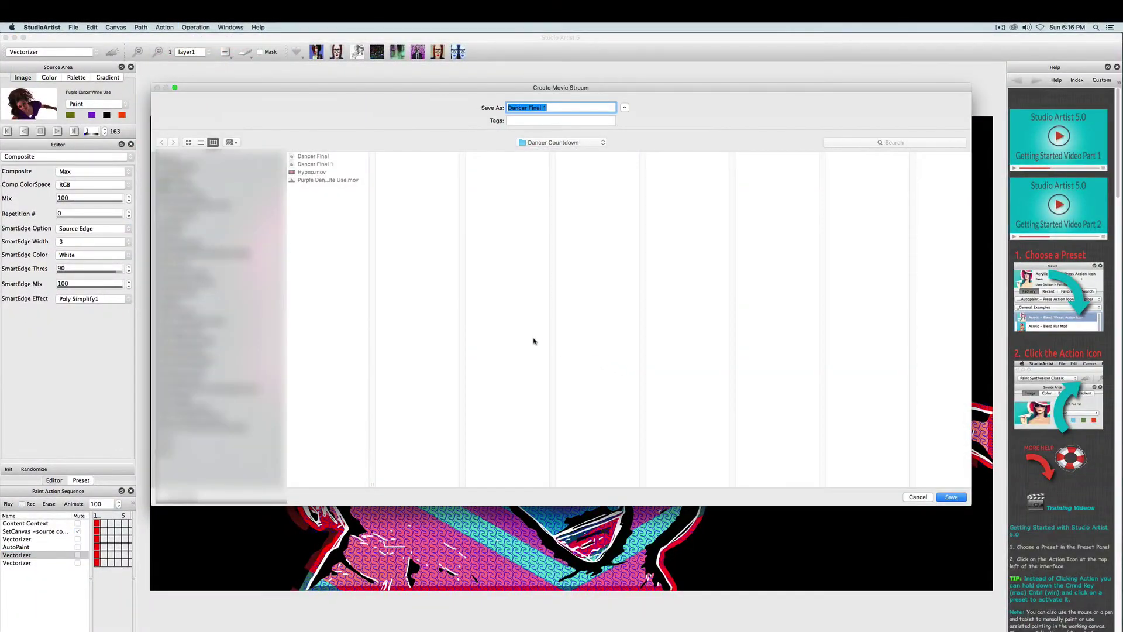
key("Return")
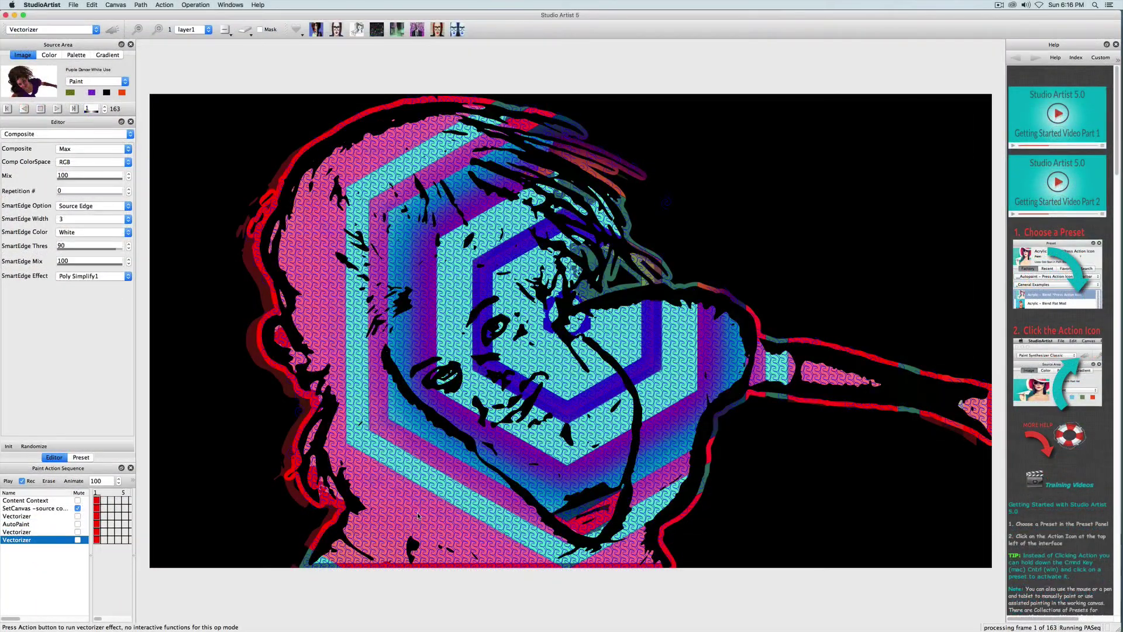